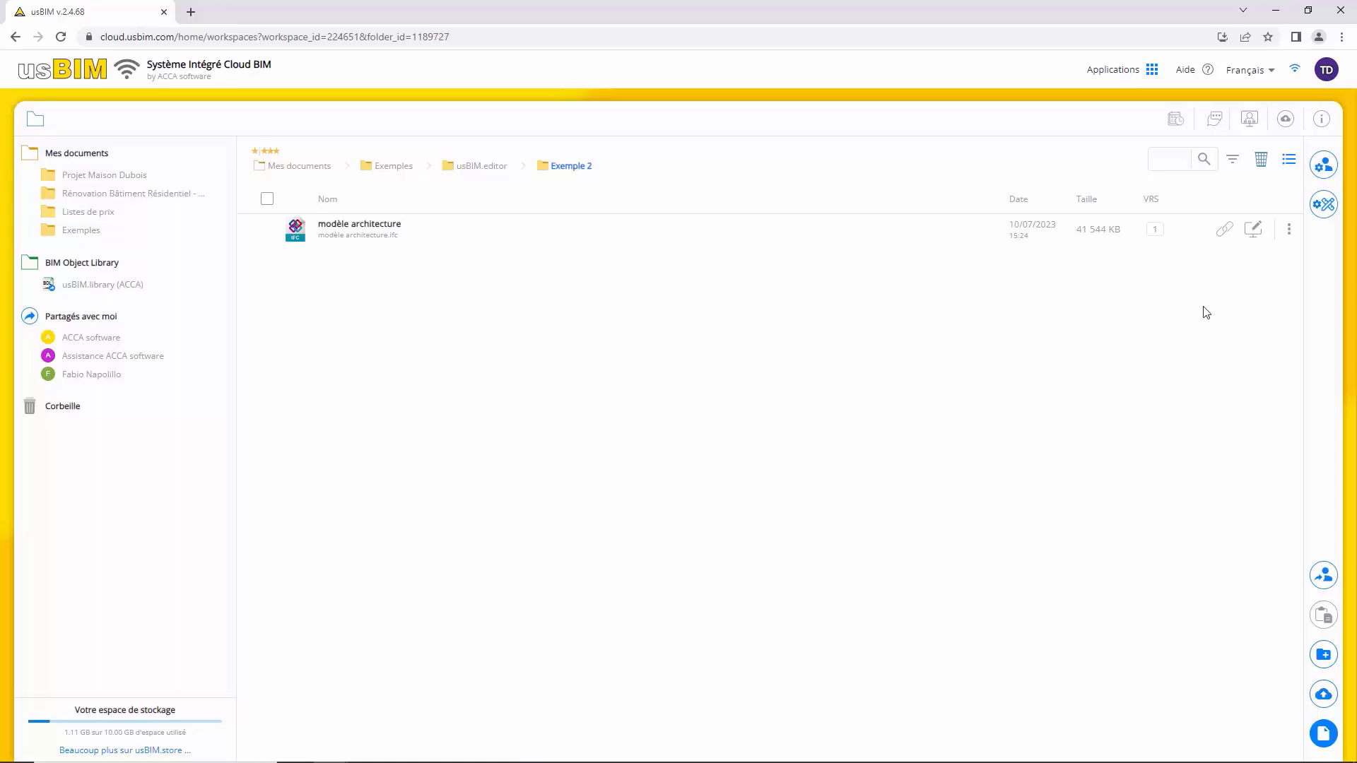
# Open the modèle architecture file for editing and switch it to usBIM.editor
pyautogui.click(1253, 228)
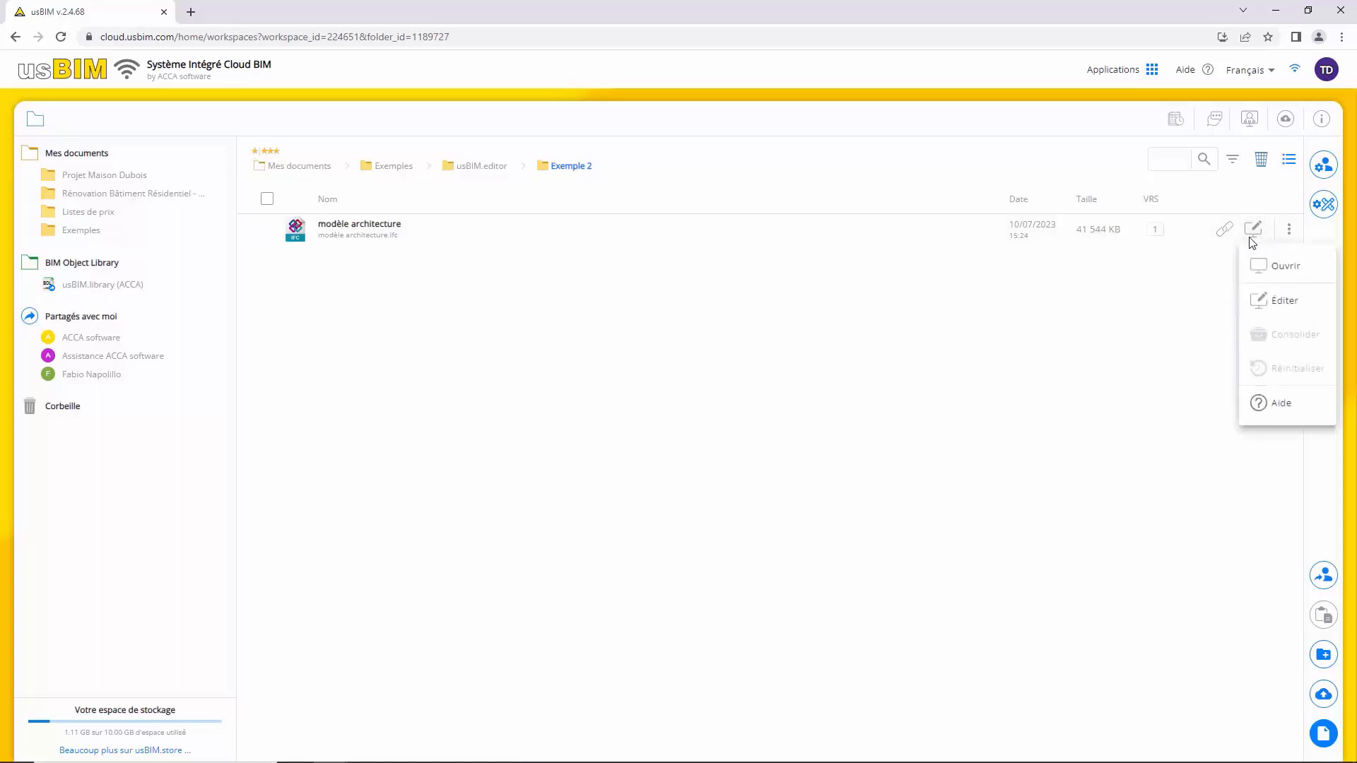
pyautogui.click(1259, 302)
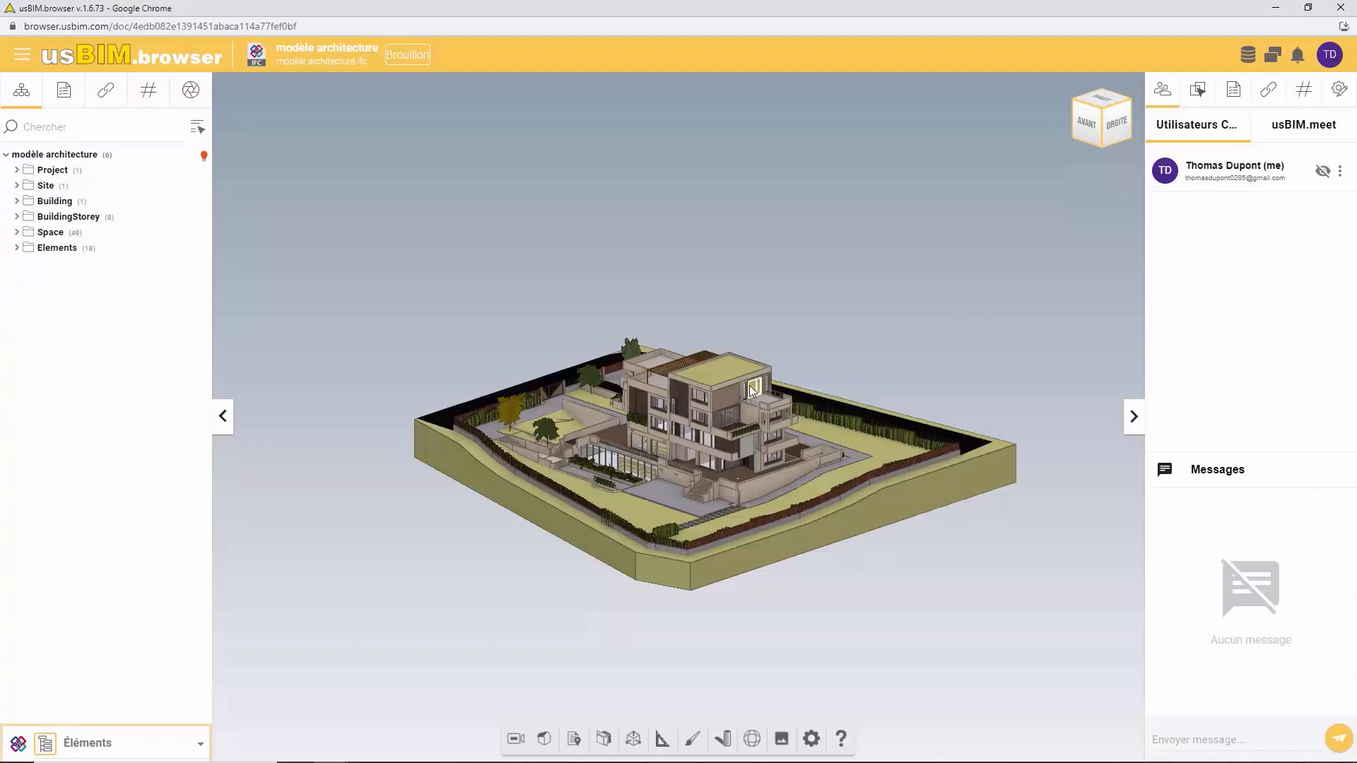
pyautogui.click(25, 55)
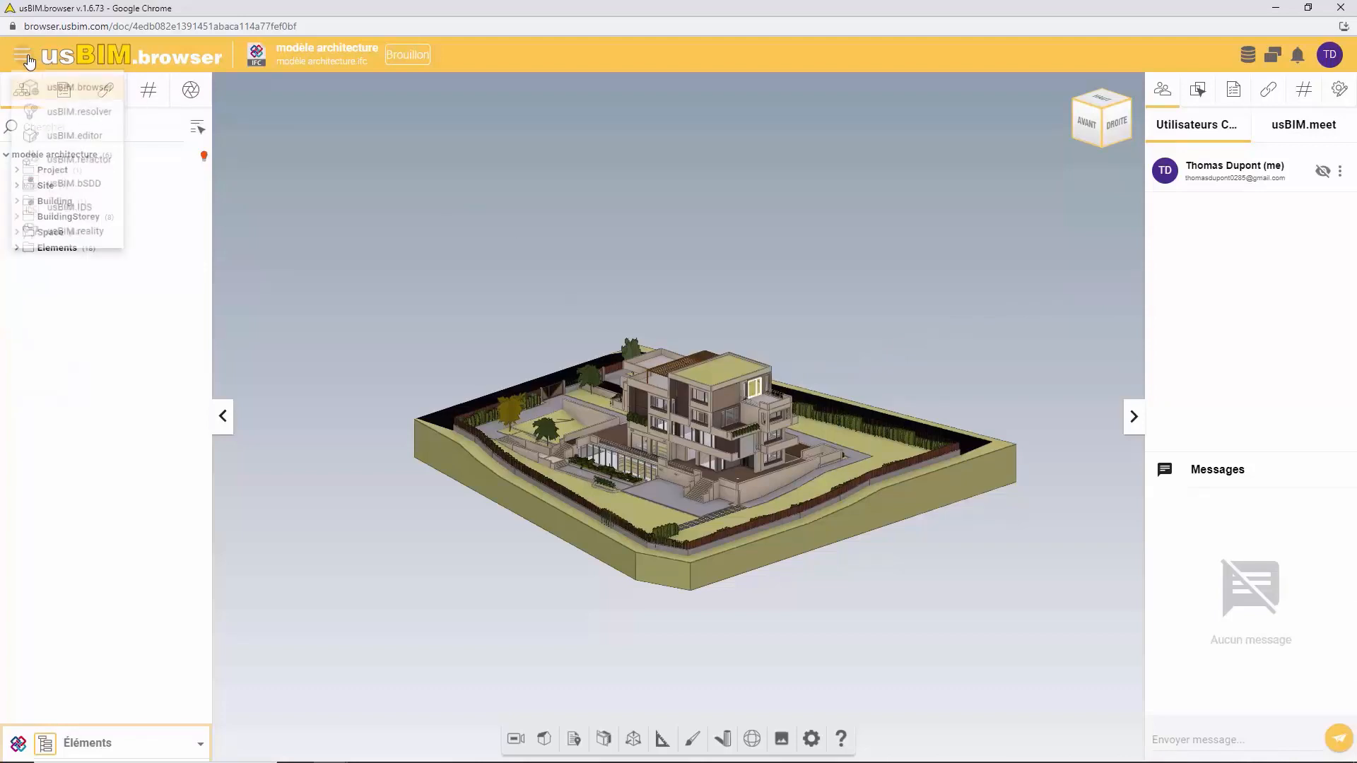
pyautogui.click(54, 142)
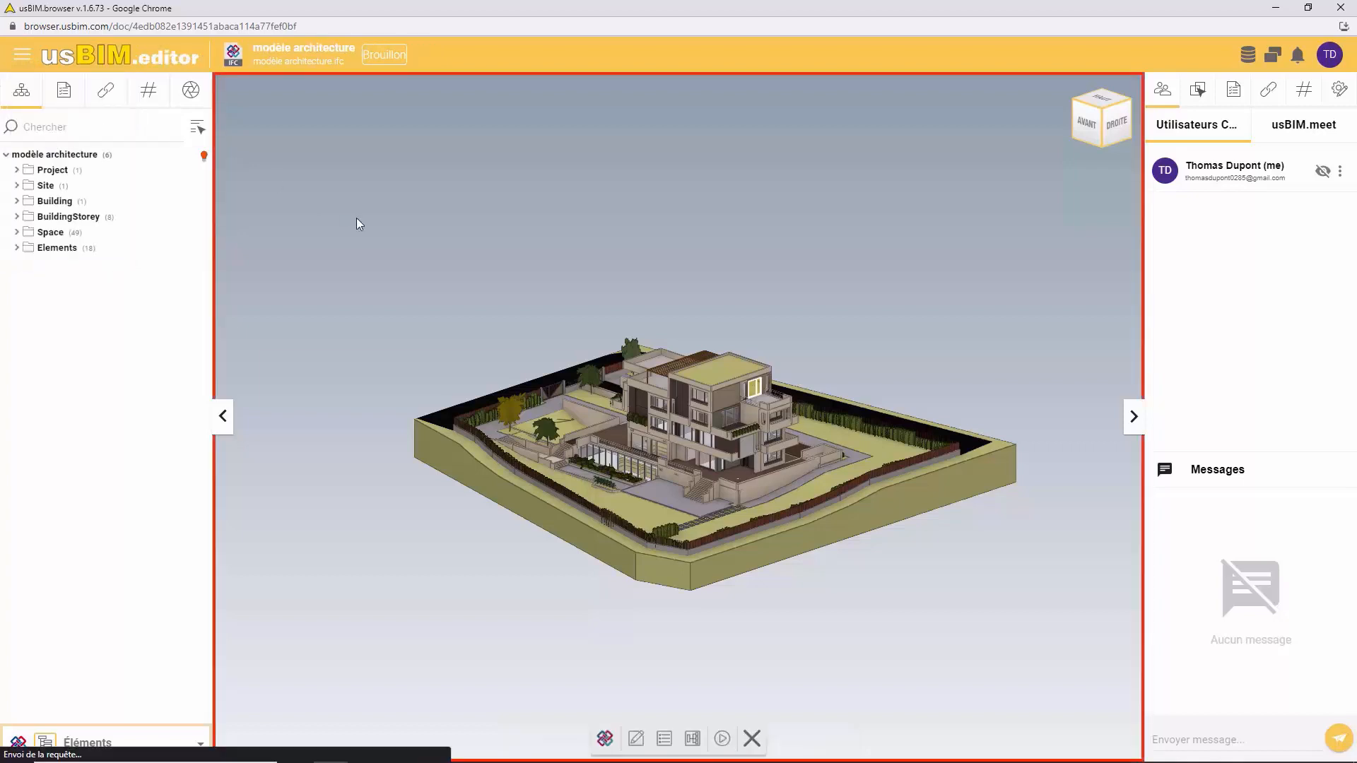
# Set the selected window's entity name to Porte-fenêtre and description to Porte-fenêtre en PVC, and show its properties
pyautogui.click(635, 738)
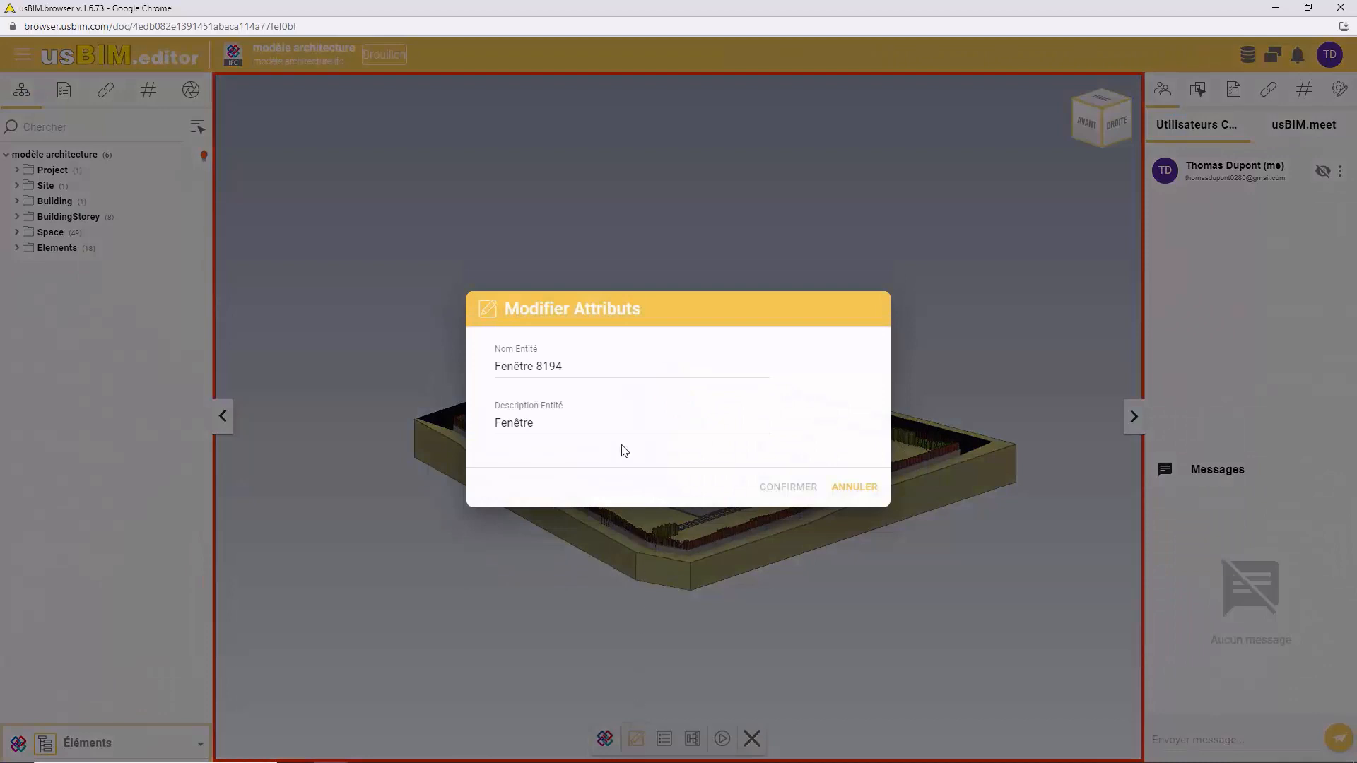
pyautogui.moveTo(584, 366); pyautogui.dragTo(476, 367)
pyautogui.write('Porte-fenêtre')
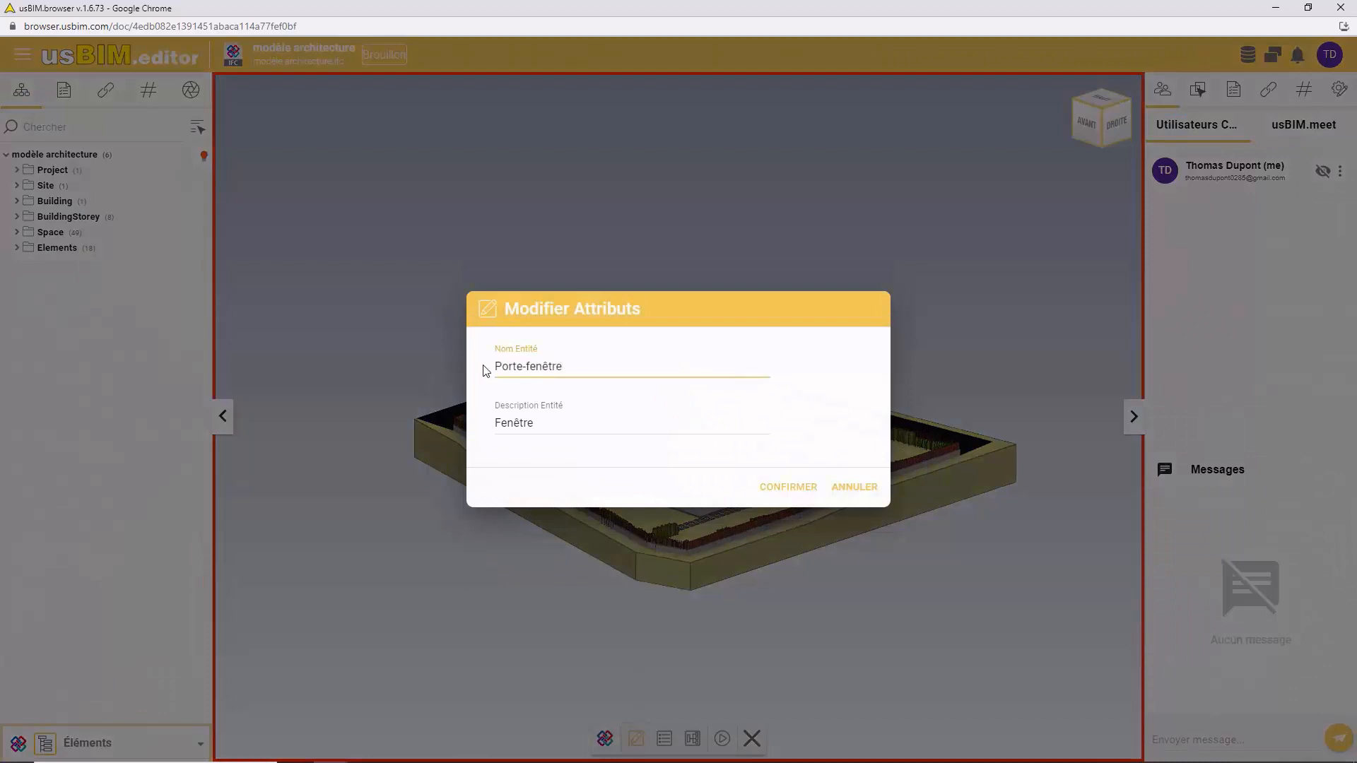
pyautogui.moveTo(570, 417); pyautogui.dragTo(490, 422)
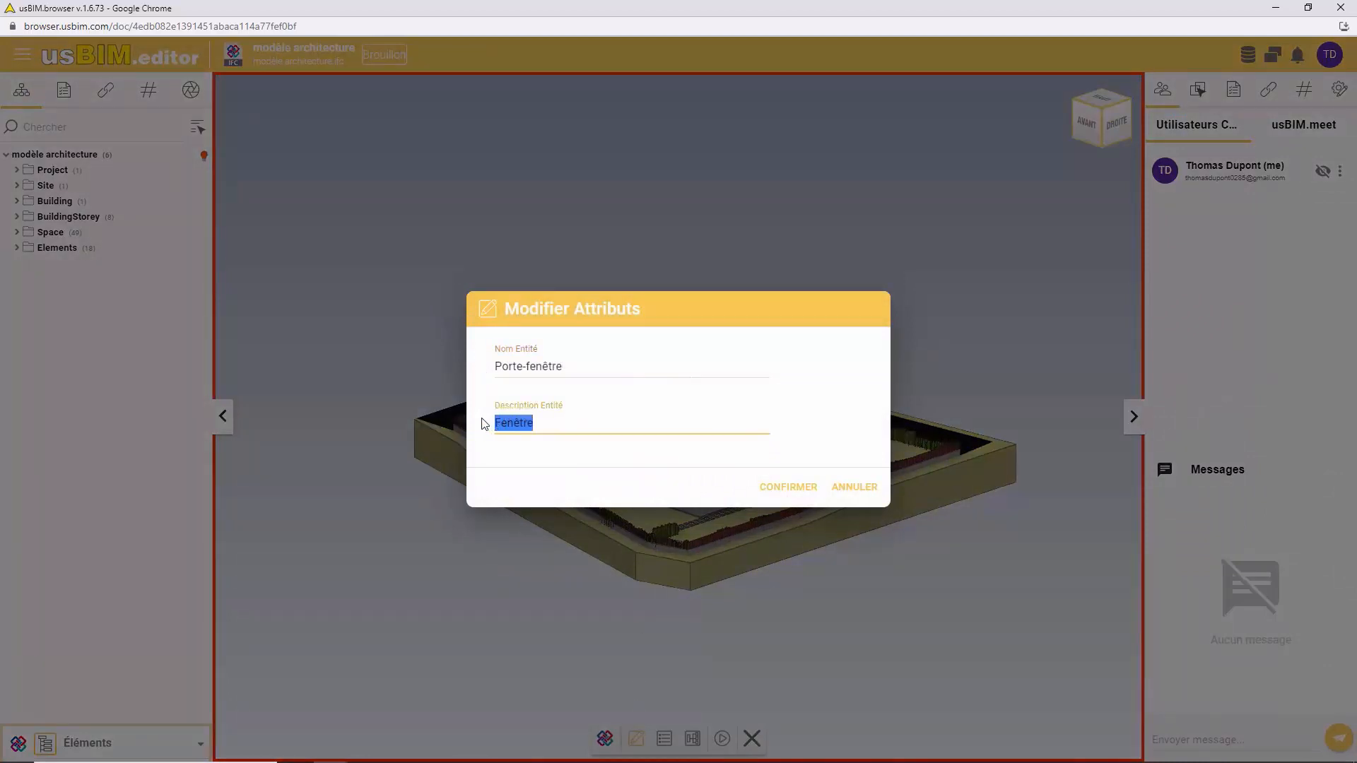
pyautogui.write('Porte-fenêtre en PVC')
pyautogui.click(798, 493)
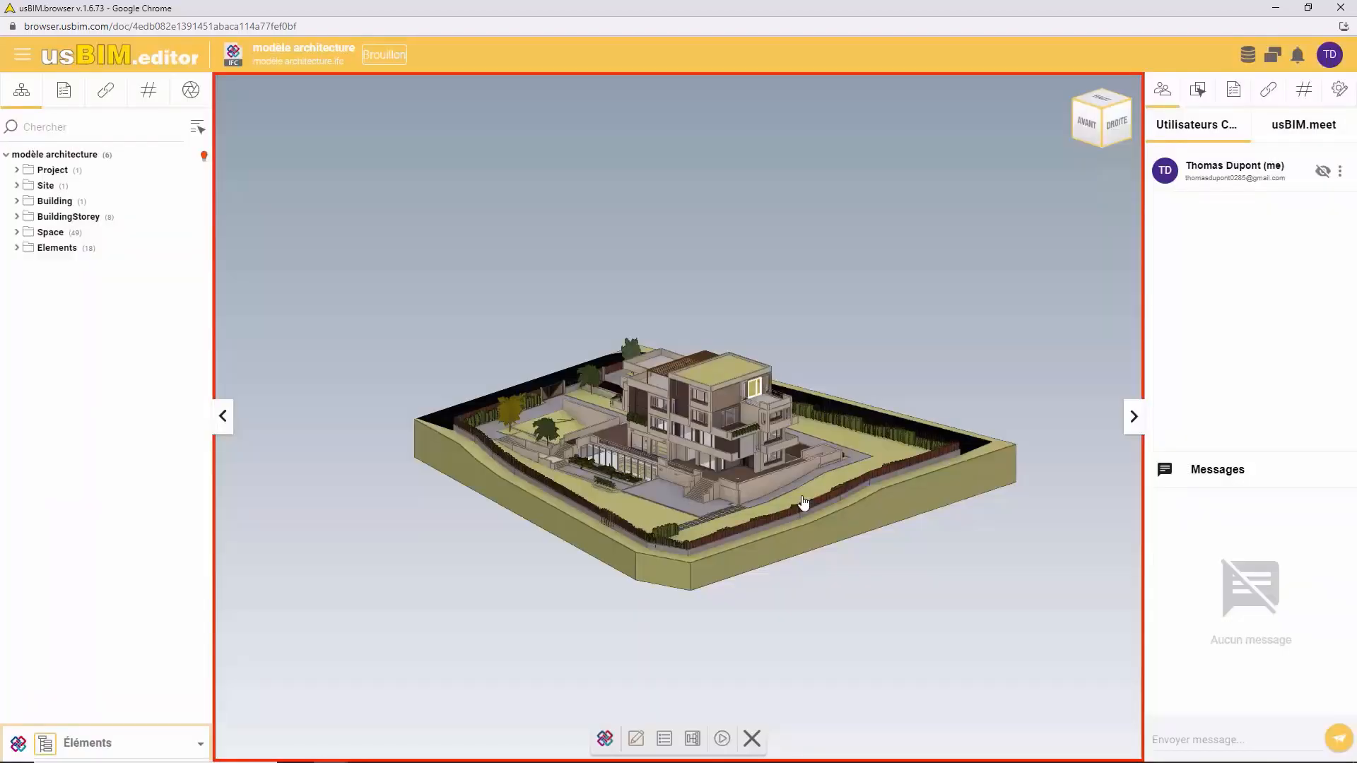
pyautogui.click(1234, 90)
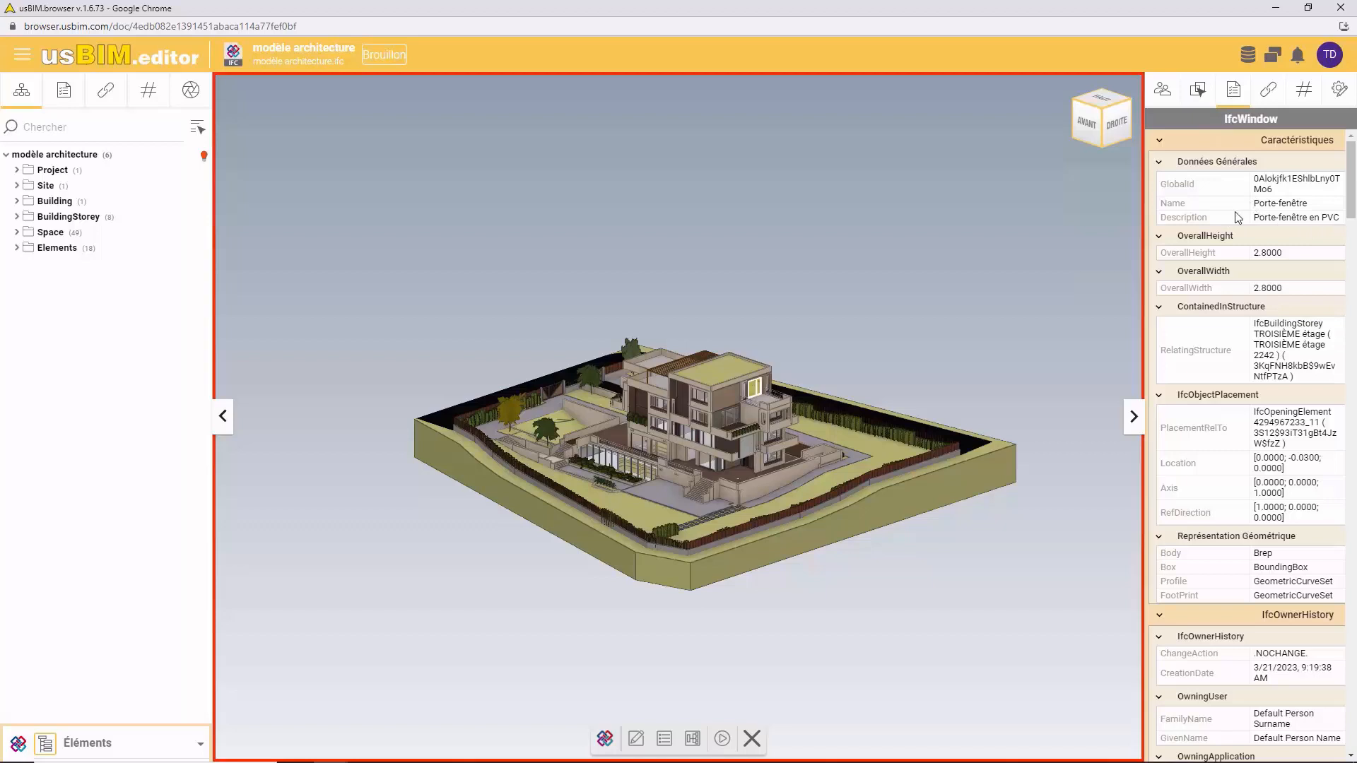
# Select the window on the floor below together with the edited one and apply Porte-fenêtre and Porte-fenêtre en PVC to both
pyautogui.click(911, 309)
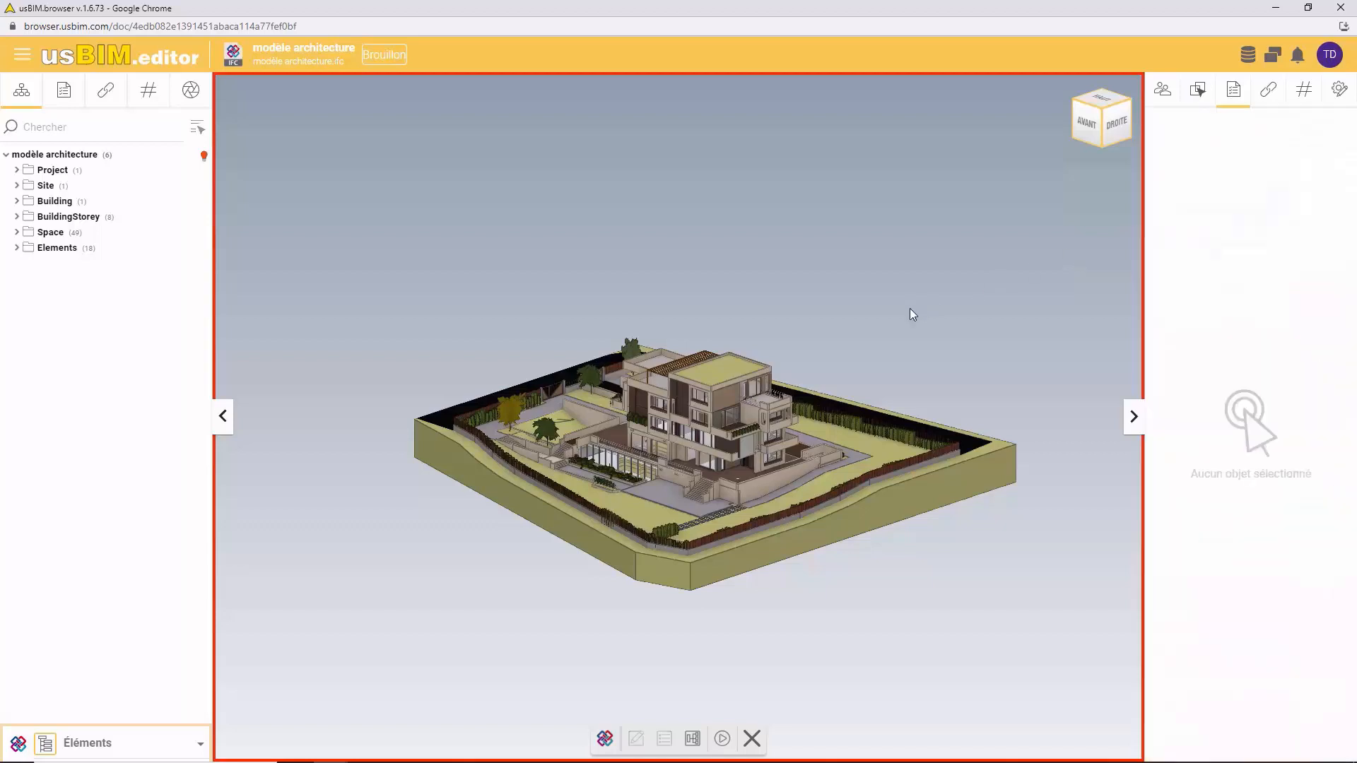
pyautogui.click(724, 418)
pyautogui.keyDown('ctrl'); pyautogui.click(757, 388); pyautogui.keyUp('ctrl')
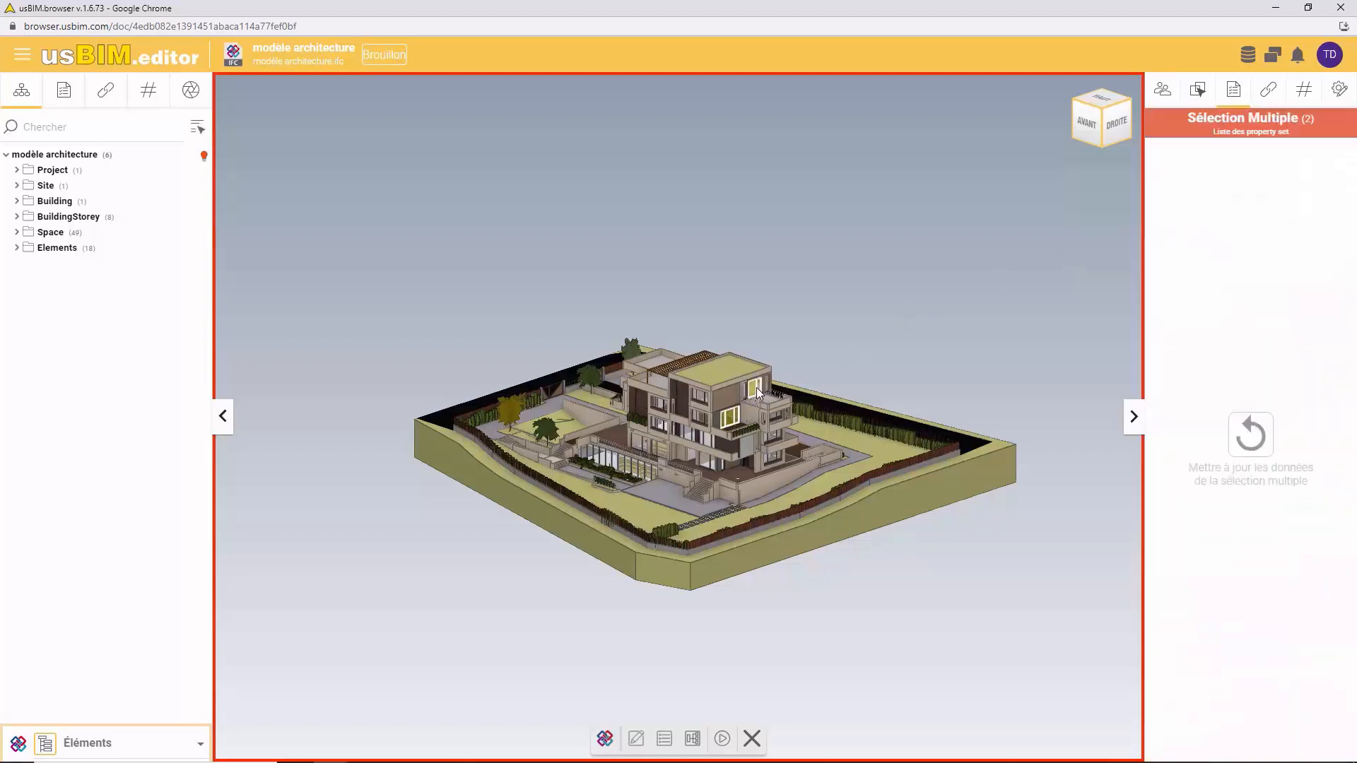
pyautogui.click(643, 739)
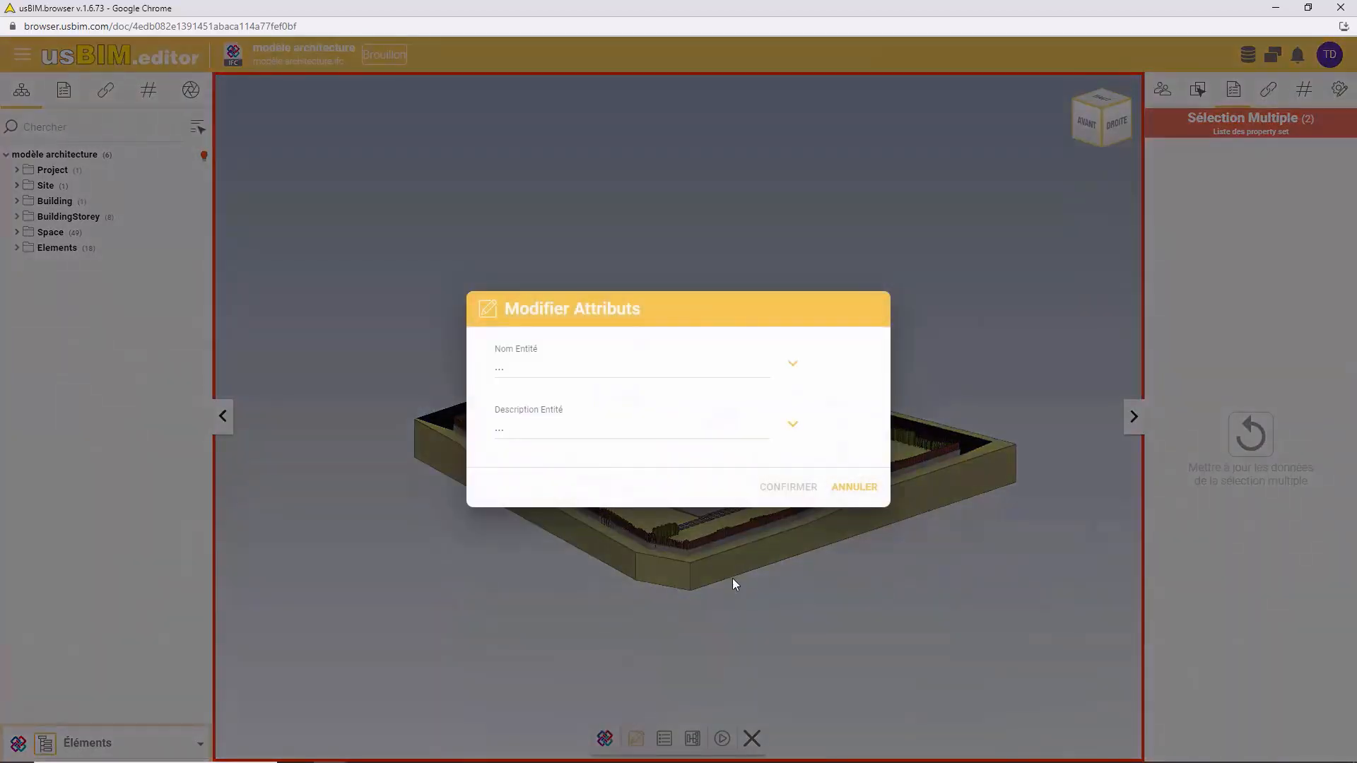
pyautogui.click(792, 368)
pyautogui.click(792, 425)
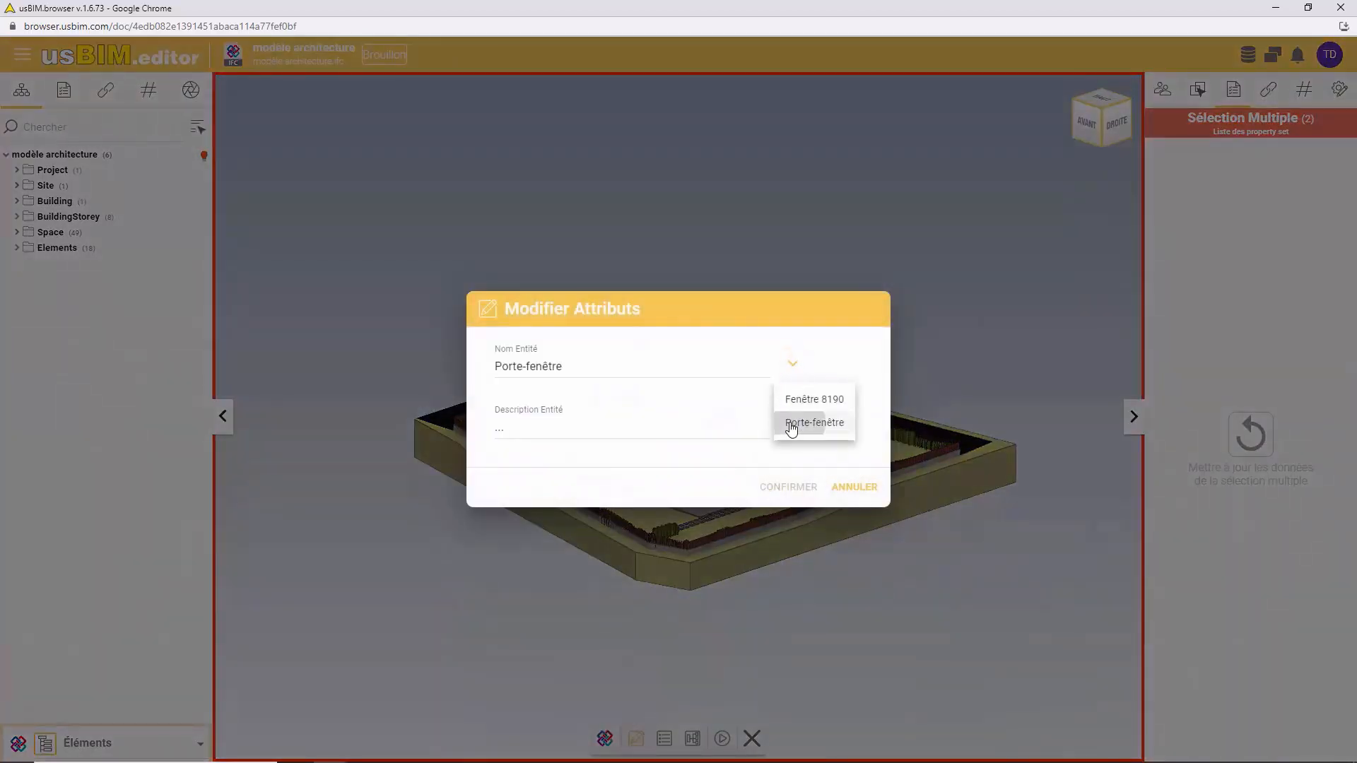
pyautogui.click(793, 428)
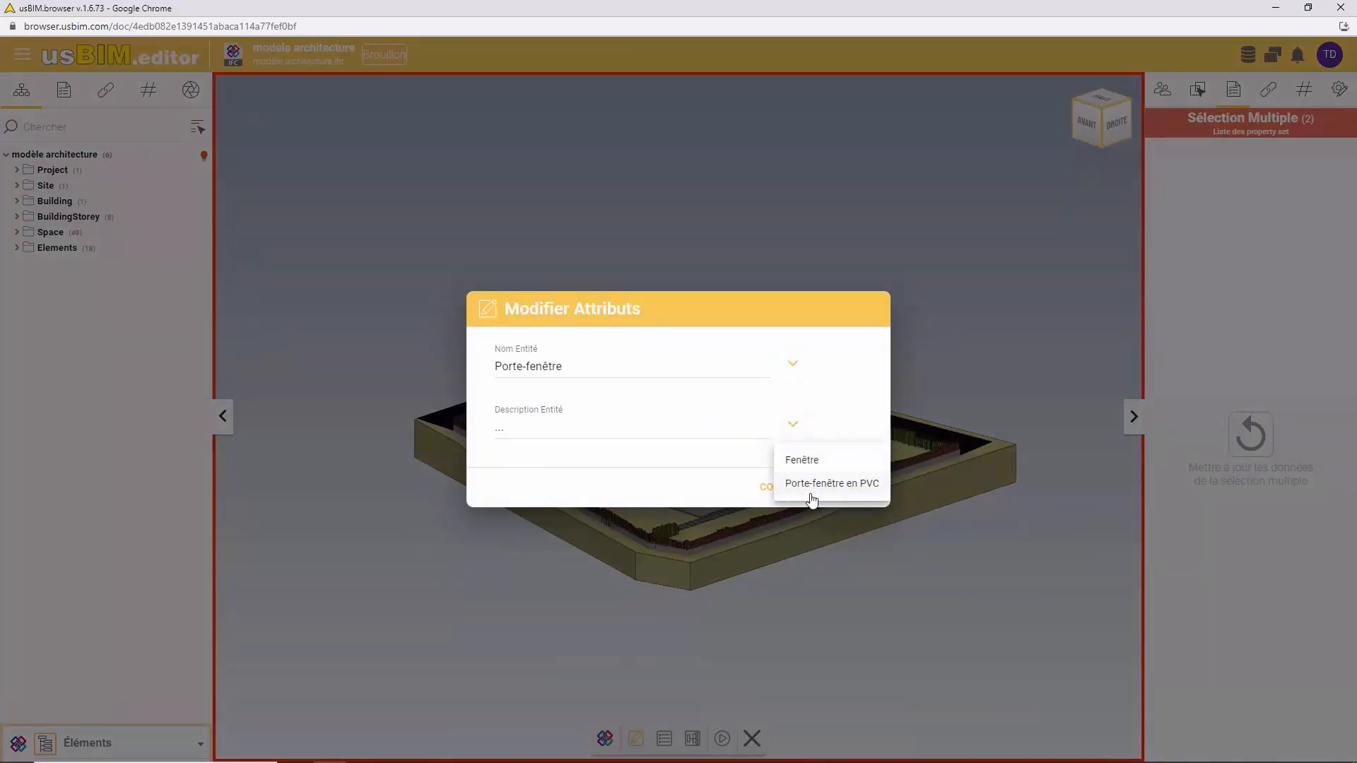
pyautogui.click(856, 485)
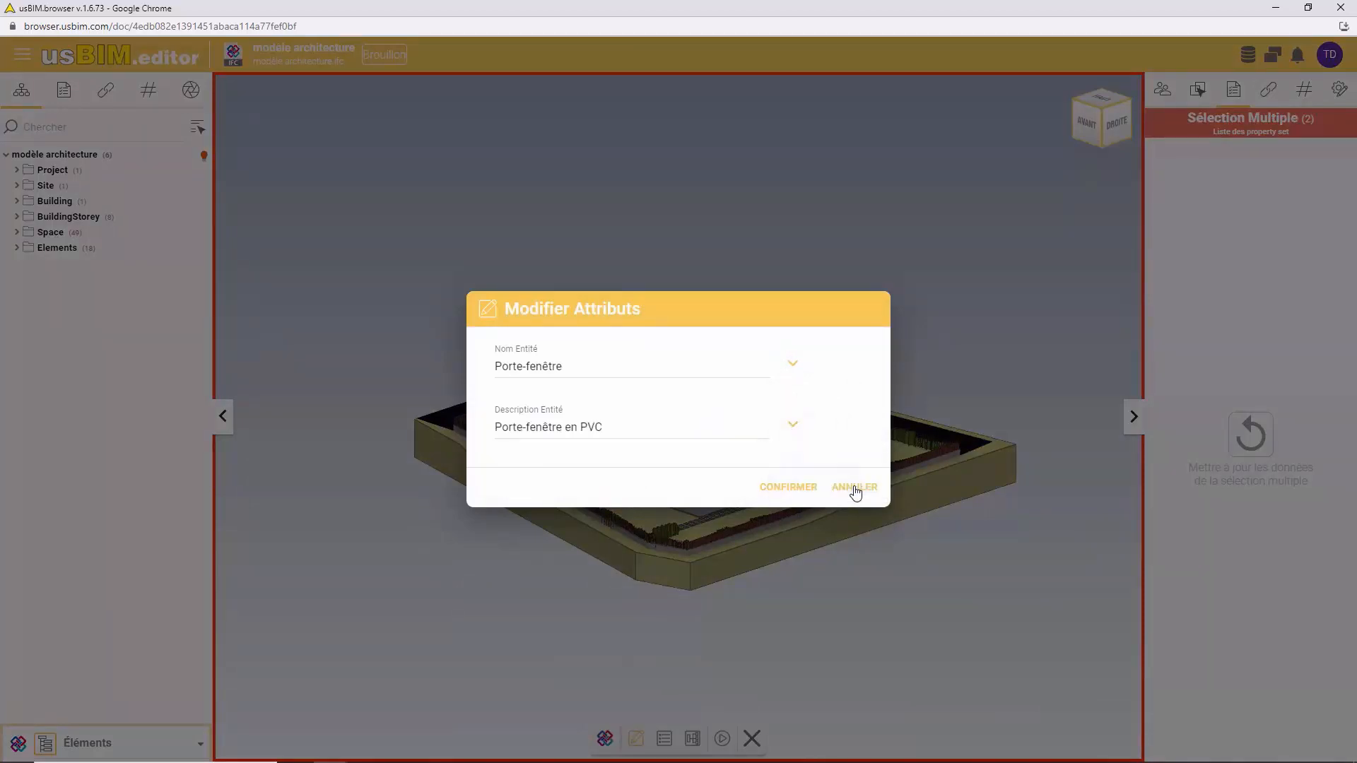
pyautogui.click(785, 488)
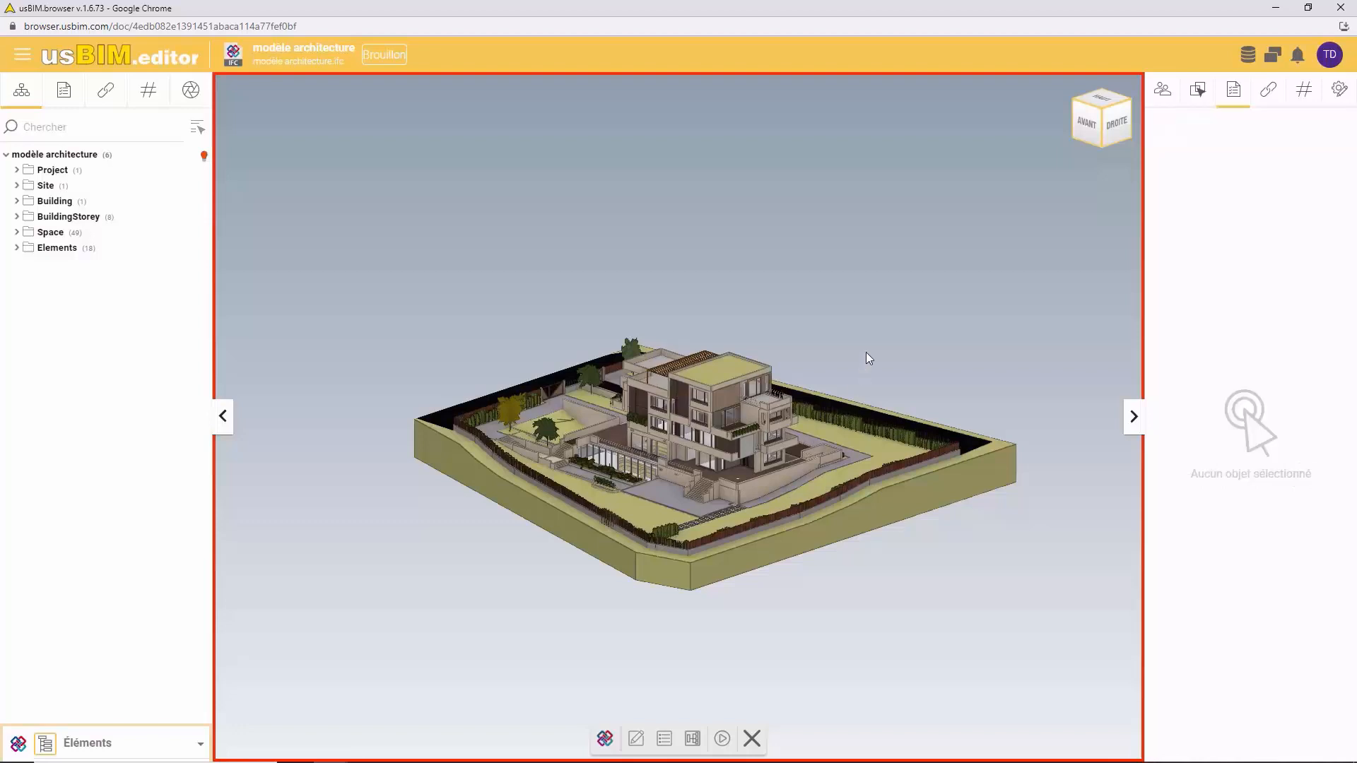
# Open the lower window's property sets for editing, look through them and expand IFC_Pset_Caractéristiques
pyautogui.click(731, 421)
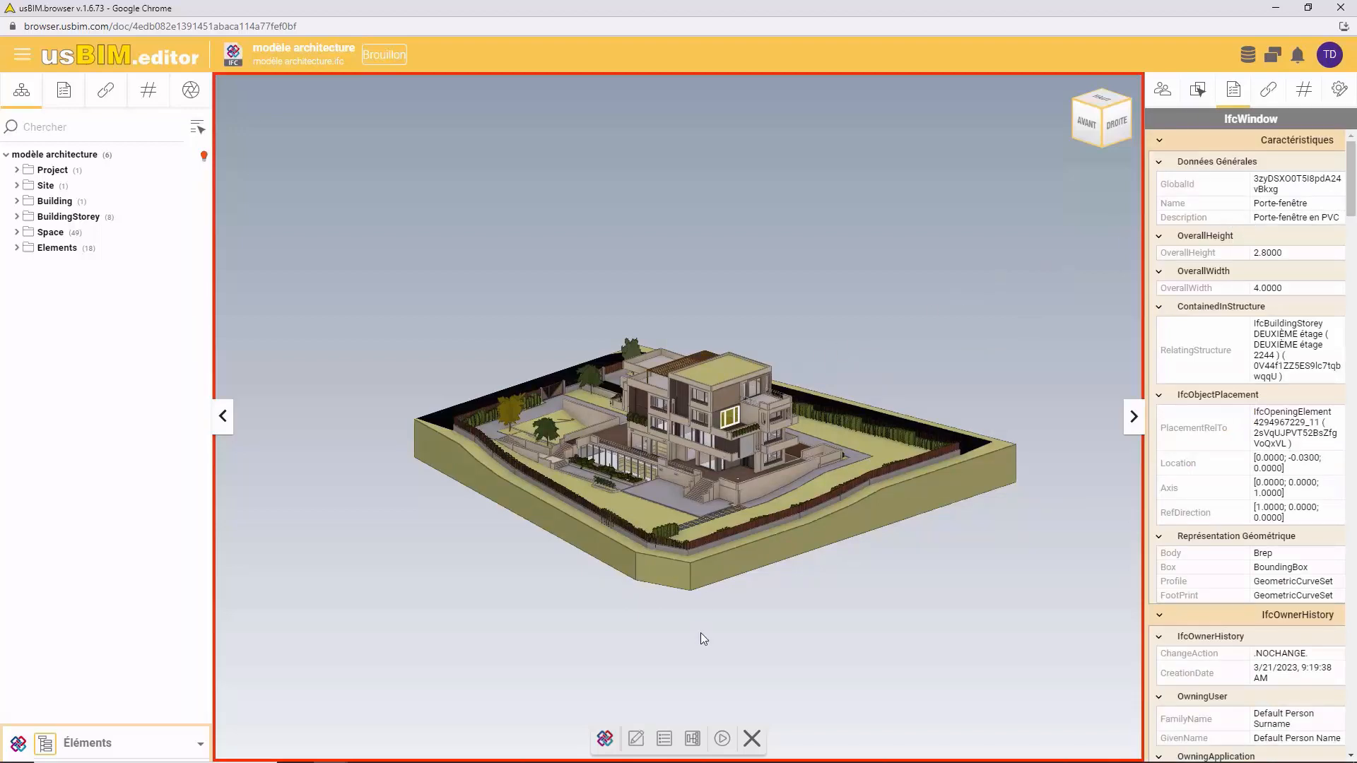
pyautogui.click(665, 740)
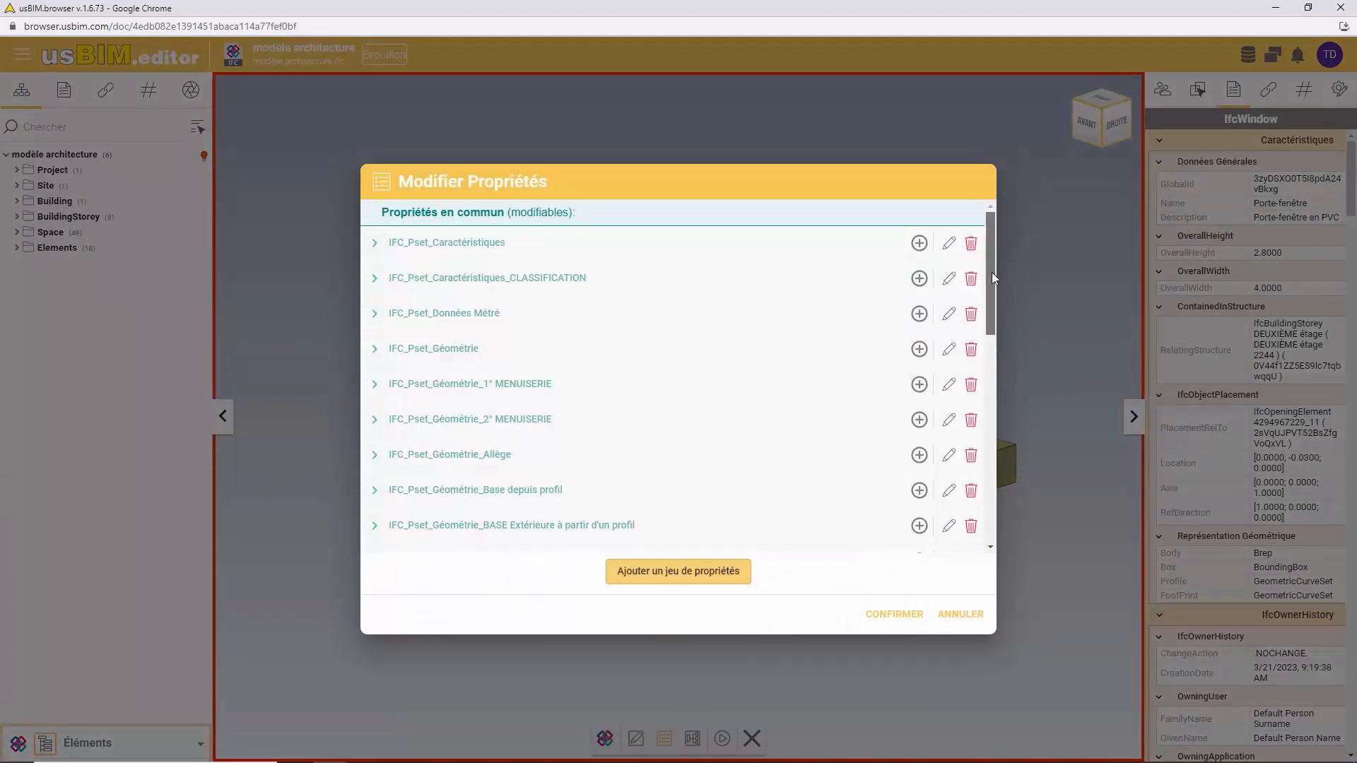
pyautogui.moveTo(991, 273); pyautogui.dragTo(985, 510)
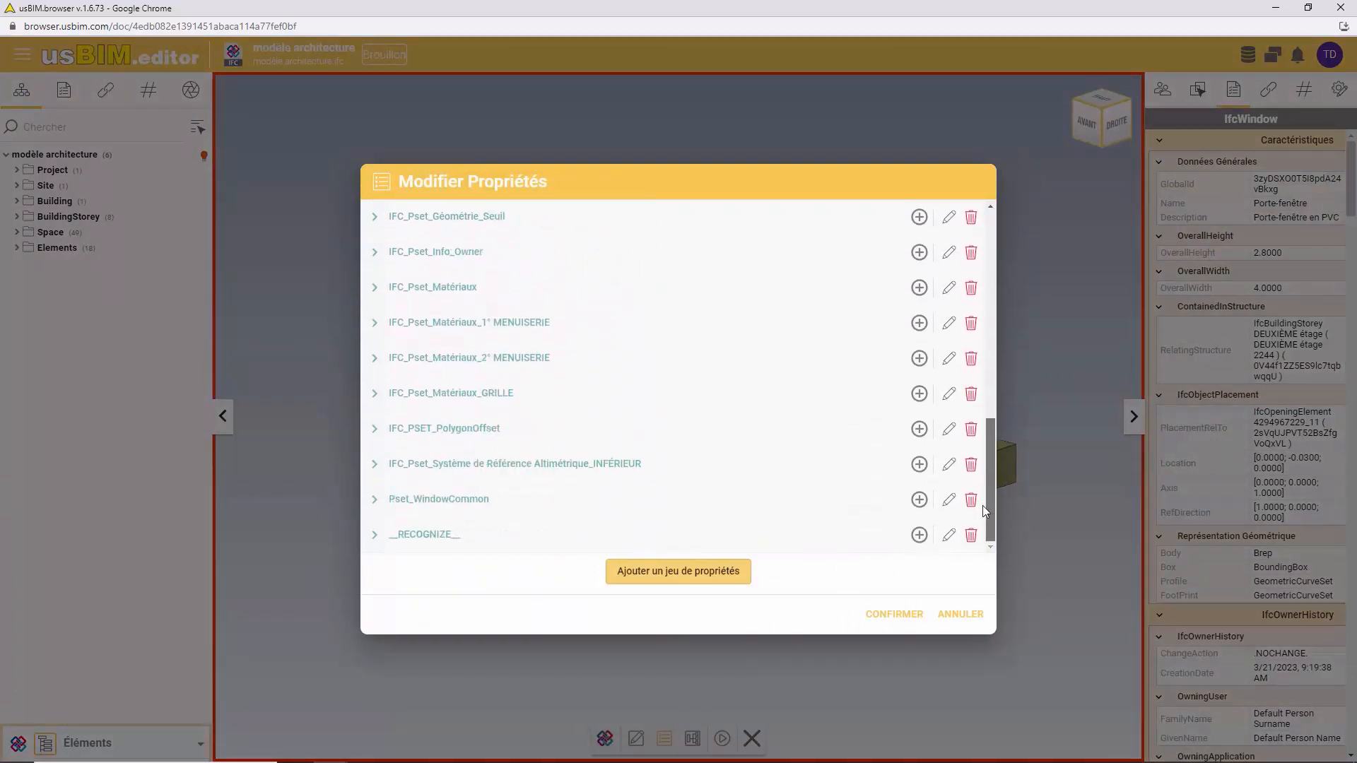
pyautogui.scroll(15, 983, 501)
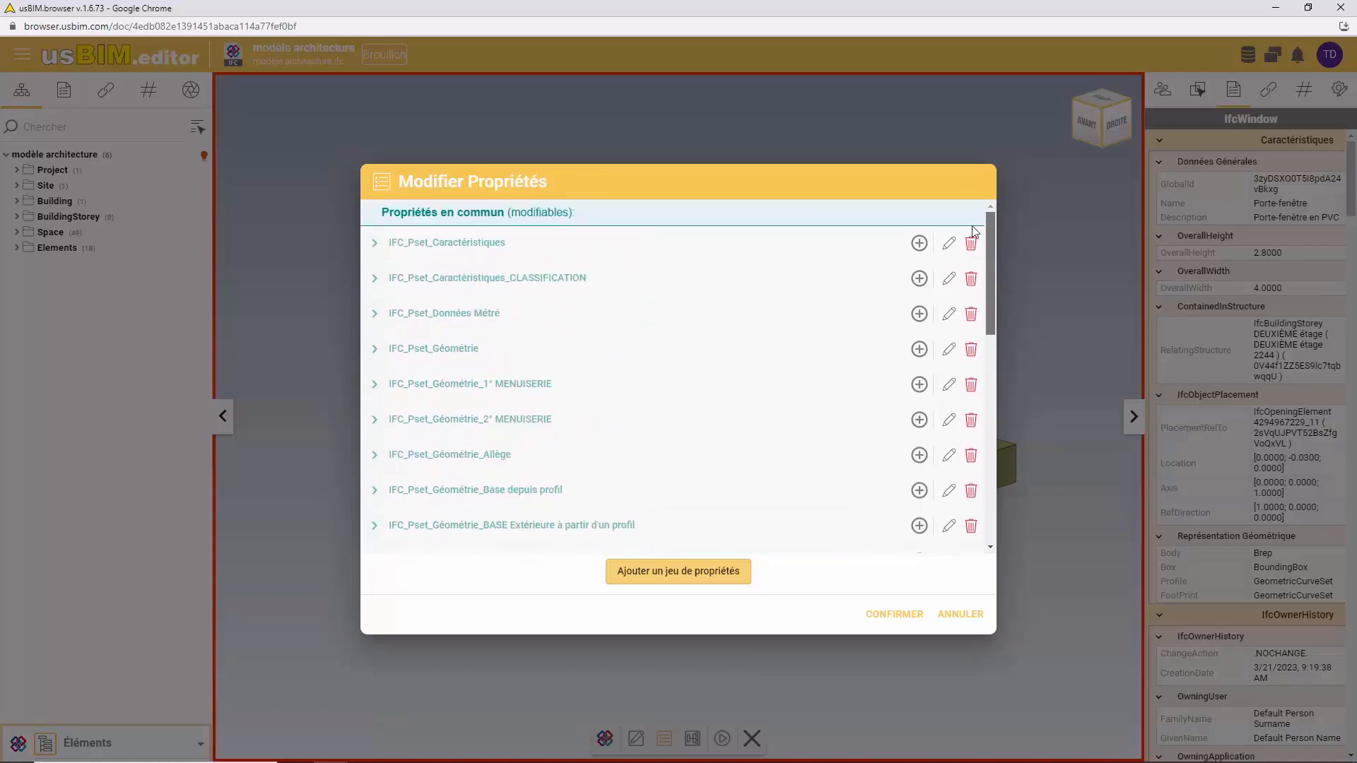
pyautogui.click(377, 243)
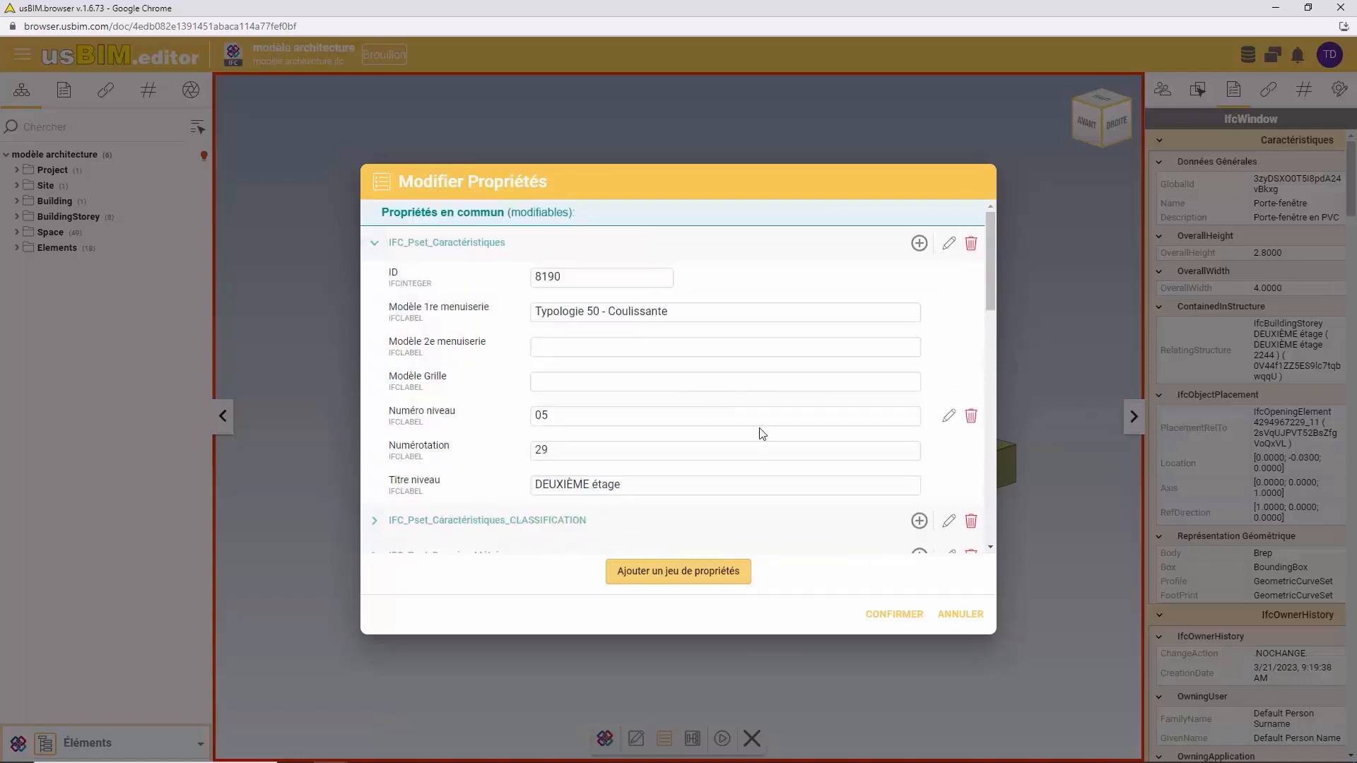
# Add the property Ma Propriété to IFC_Pset_Caractéristiques with type Entier (IFCINTEGER) and value 100
pyautogui.click(919, 244)
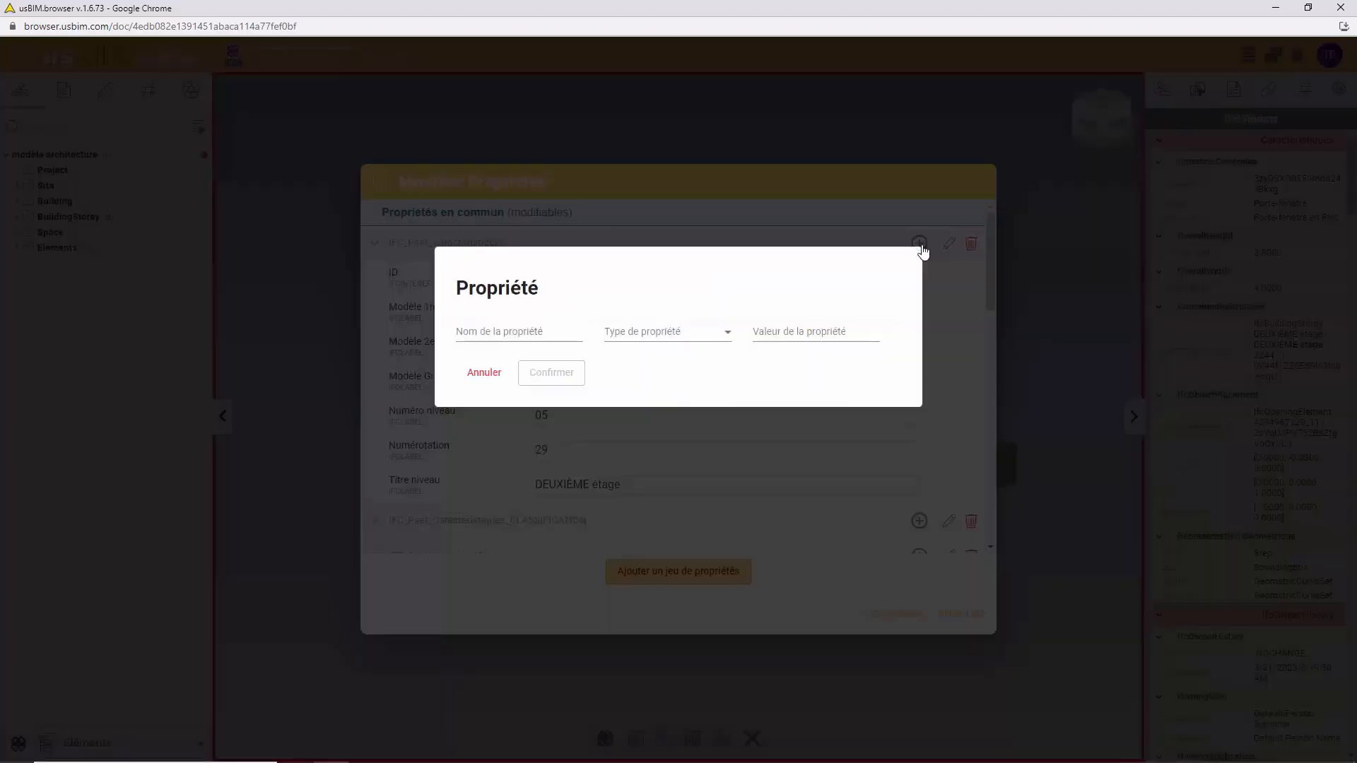
pyautogui.click(527, 330)
pyautogui.write('Ma Propriété')
pyautogui.click(726, 331)
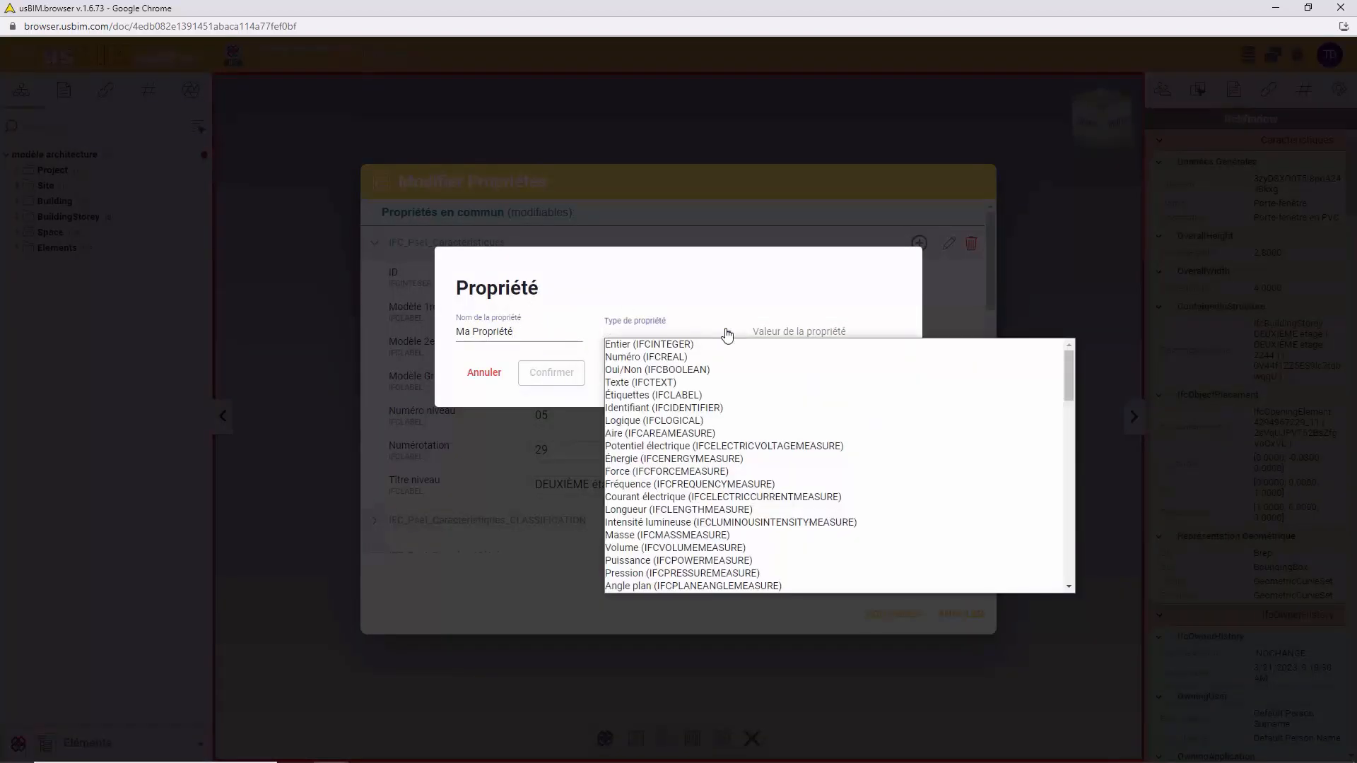
pyautogui.click(702, 344)
pyautogui.click(778, 332)
pyautogui.write('100')
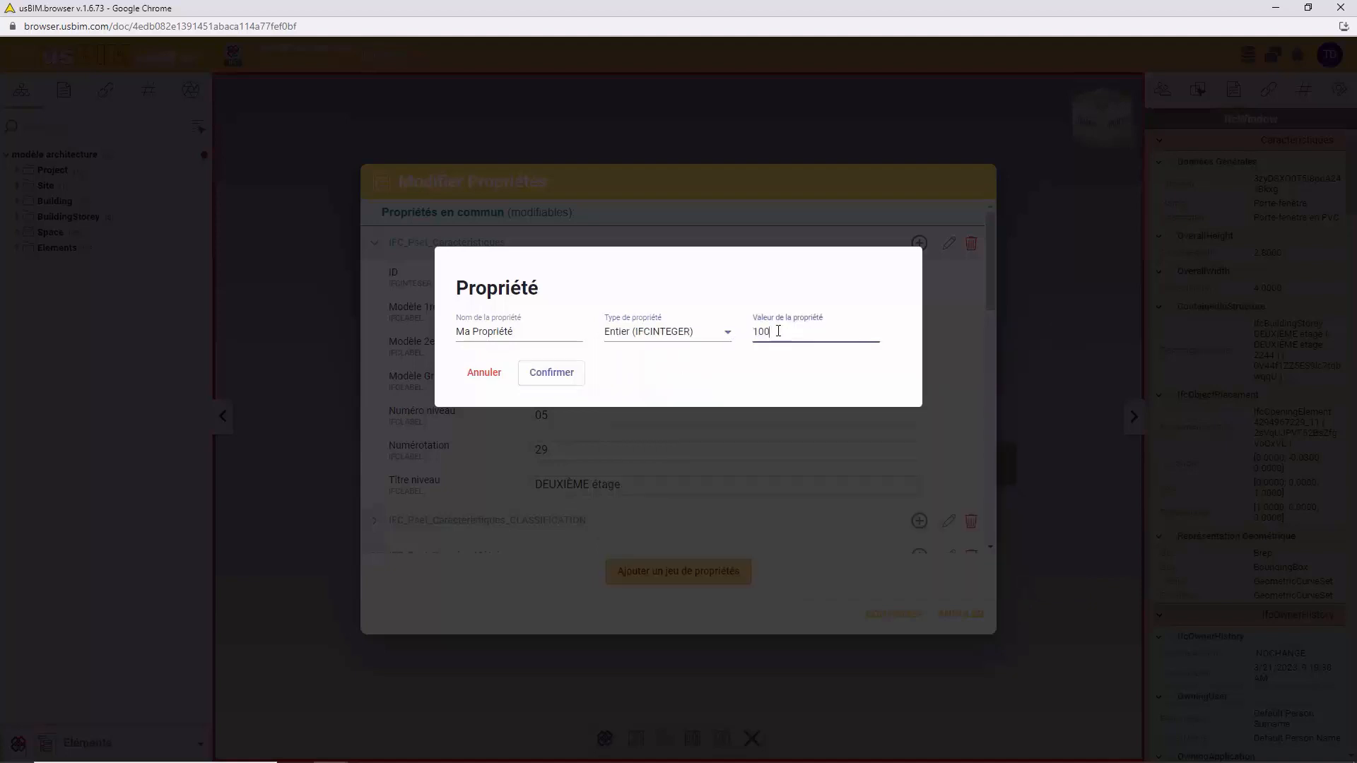
pyautogui.click(558, 374)
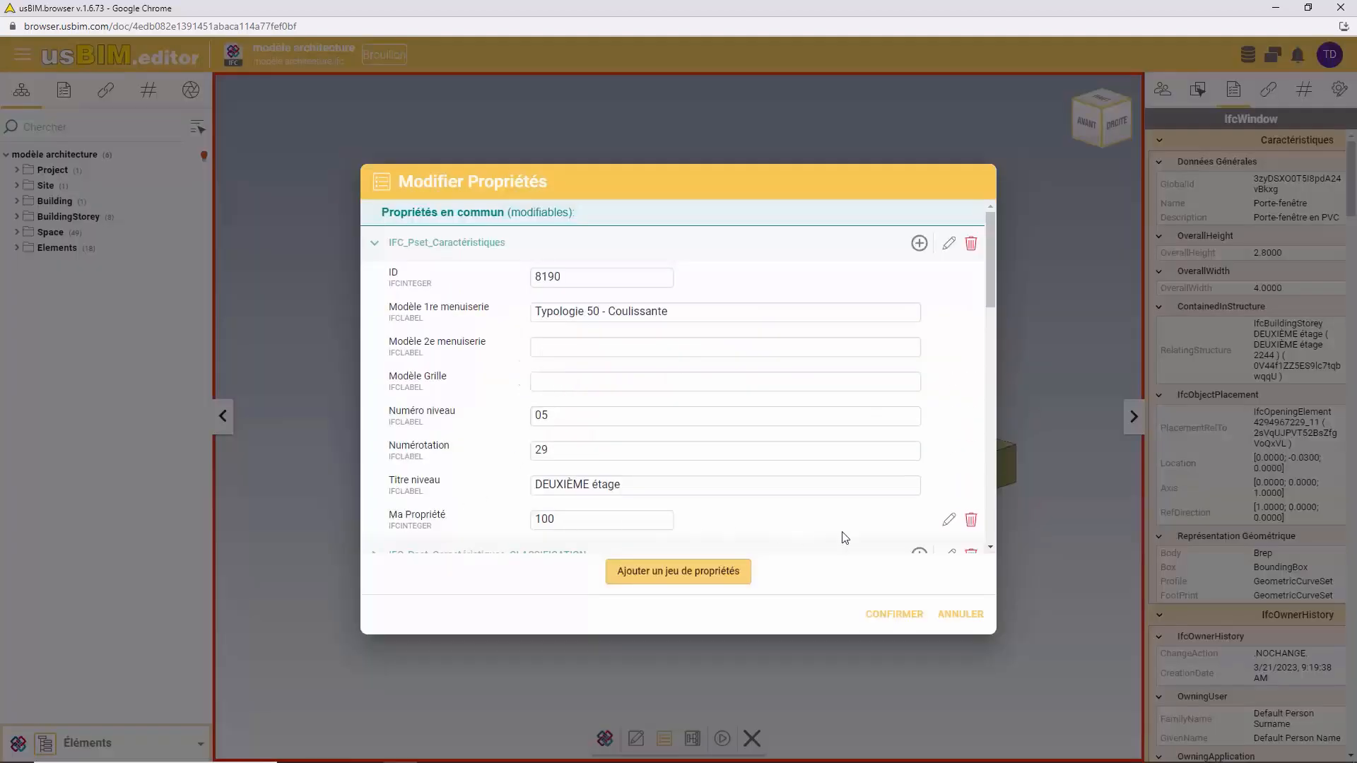
# Add a new property set named Spécifications techniques to the window
pyautogui.click(672, 573)
pyautogui.click(616, 334)
pyautogui.write('Spécifications techniques')
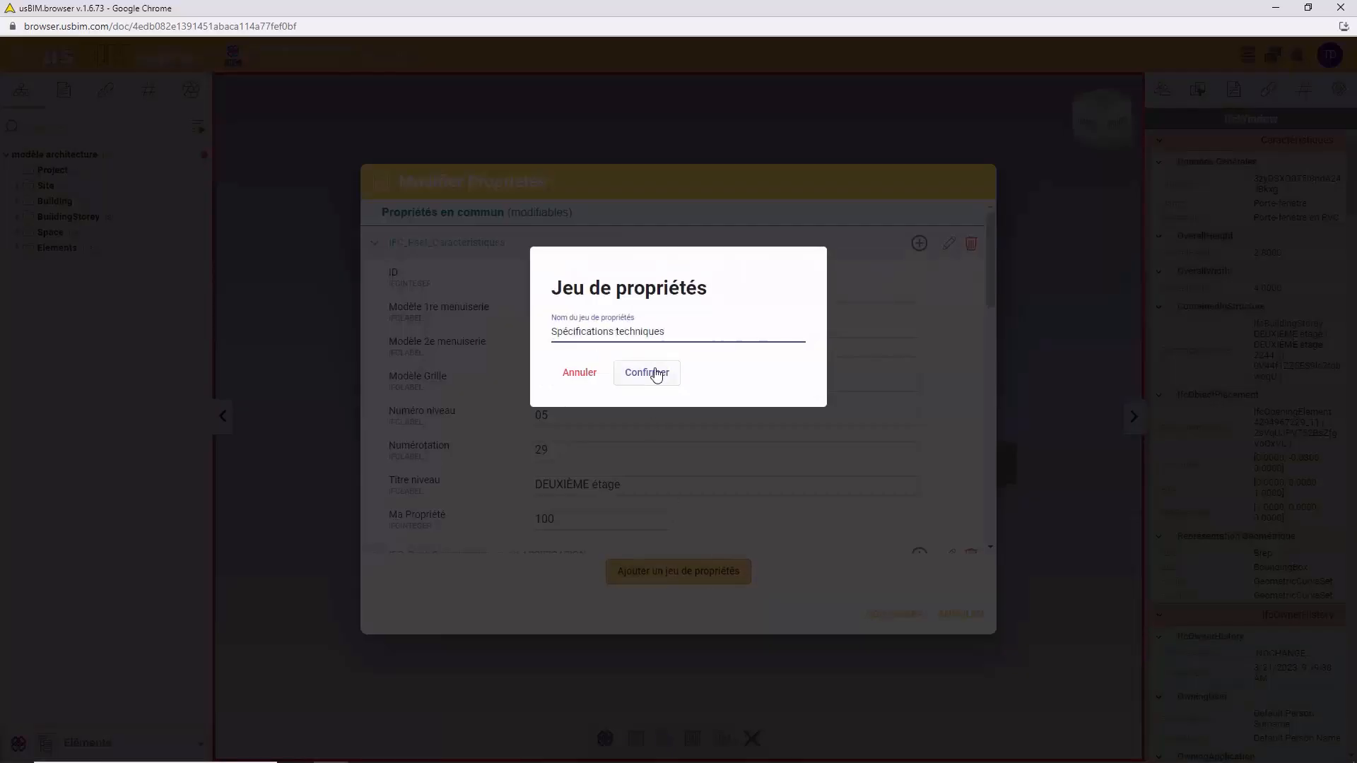
pyautogui.click(657, 375)
# Add the property Nombre de vitrages to Spécifications techniques with type Entier (IFCINTEGER) and value 2
pyautogui.scroll(-10, 627, 324)
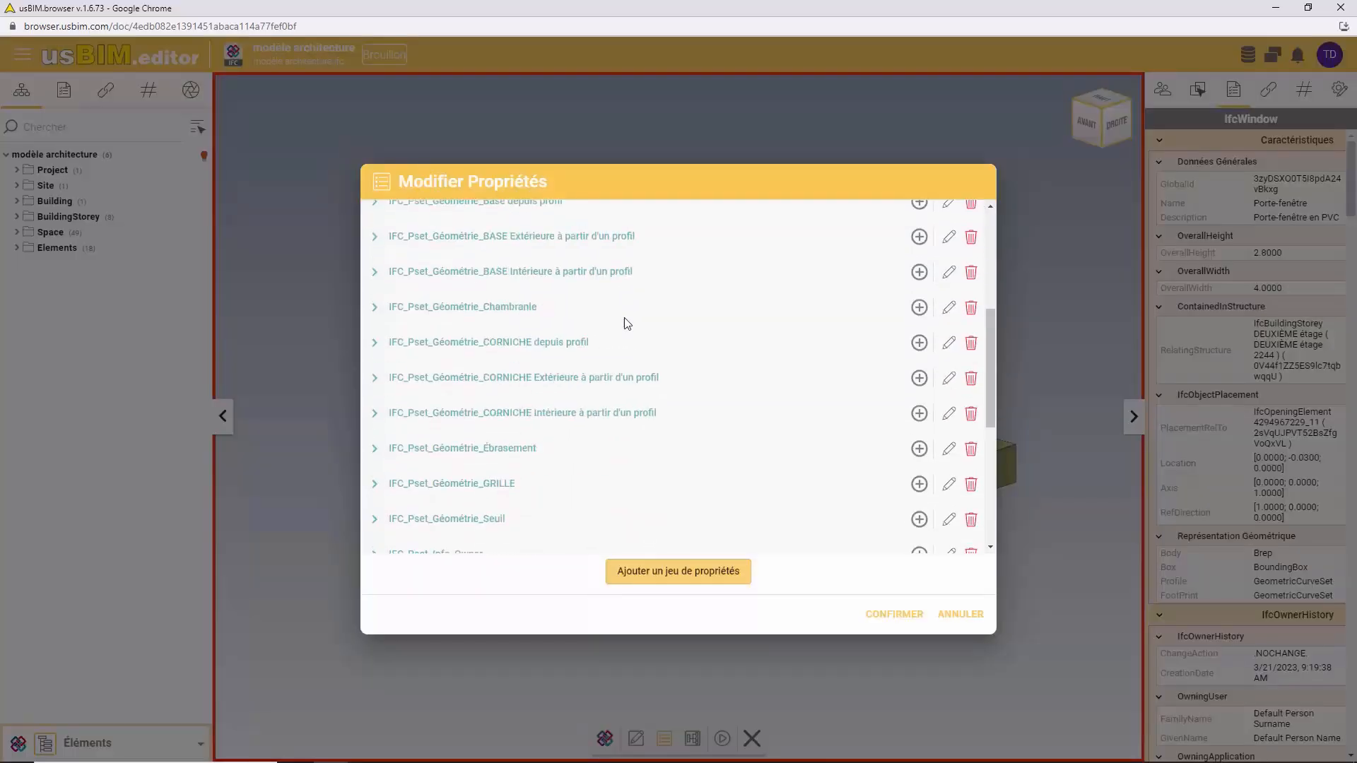
pyautogui.click(918, 535)
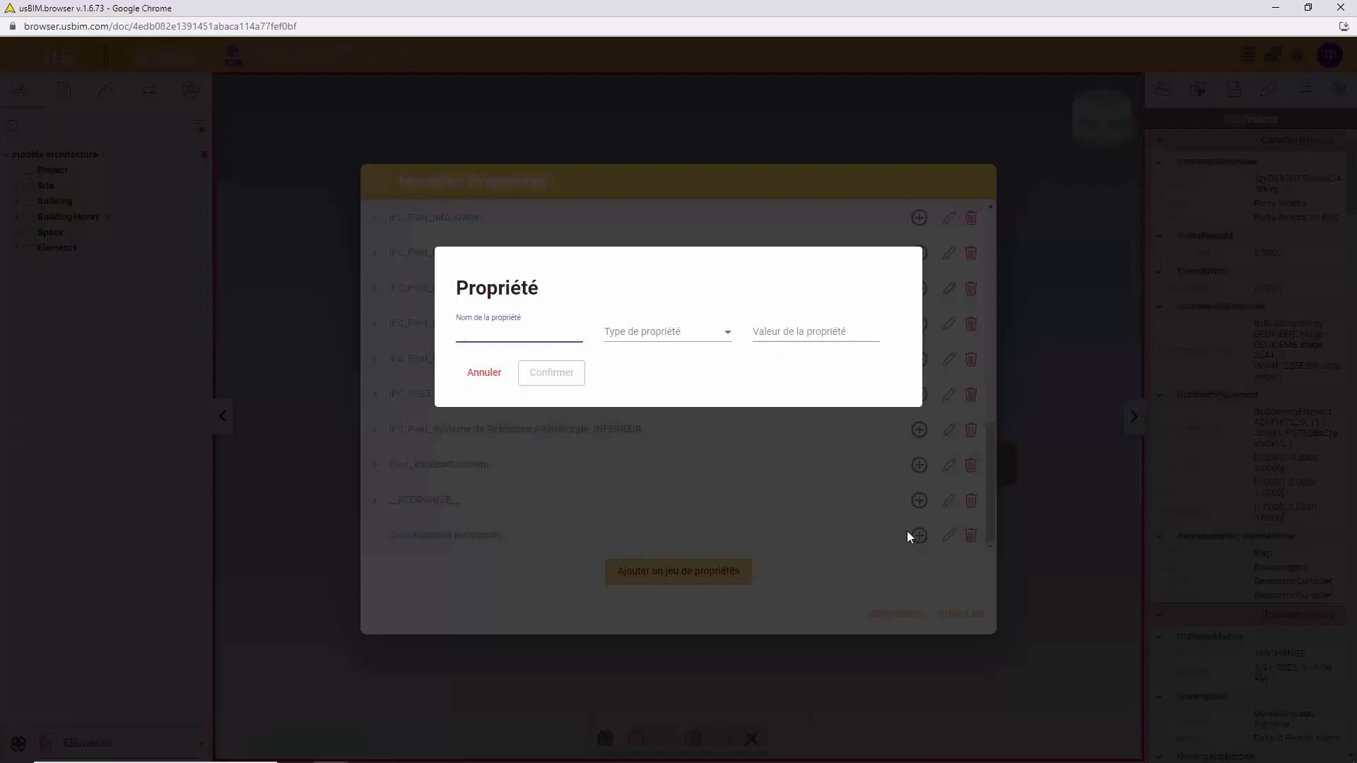
pyautogui.write('Nombre de vitrages')
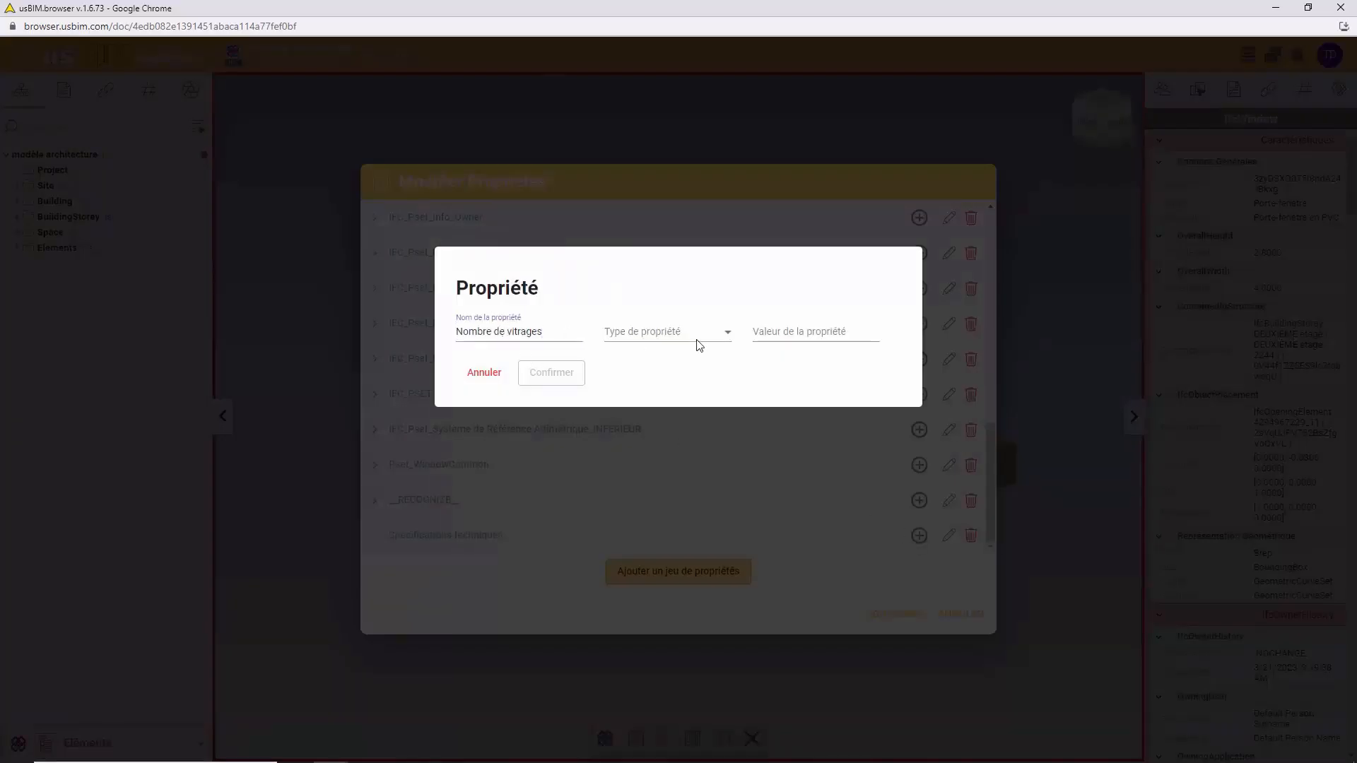
pyautogui.click(697, 342)
pyautogui.click(692, 346)
pyautogui.click(805, 332)
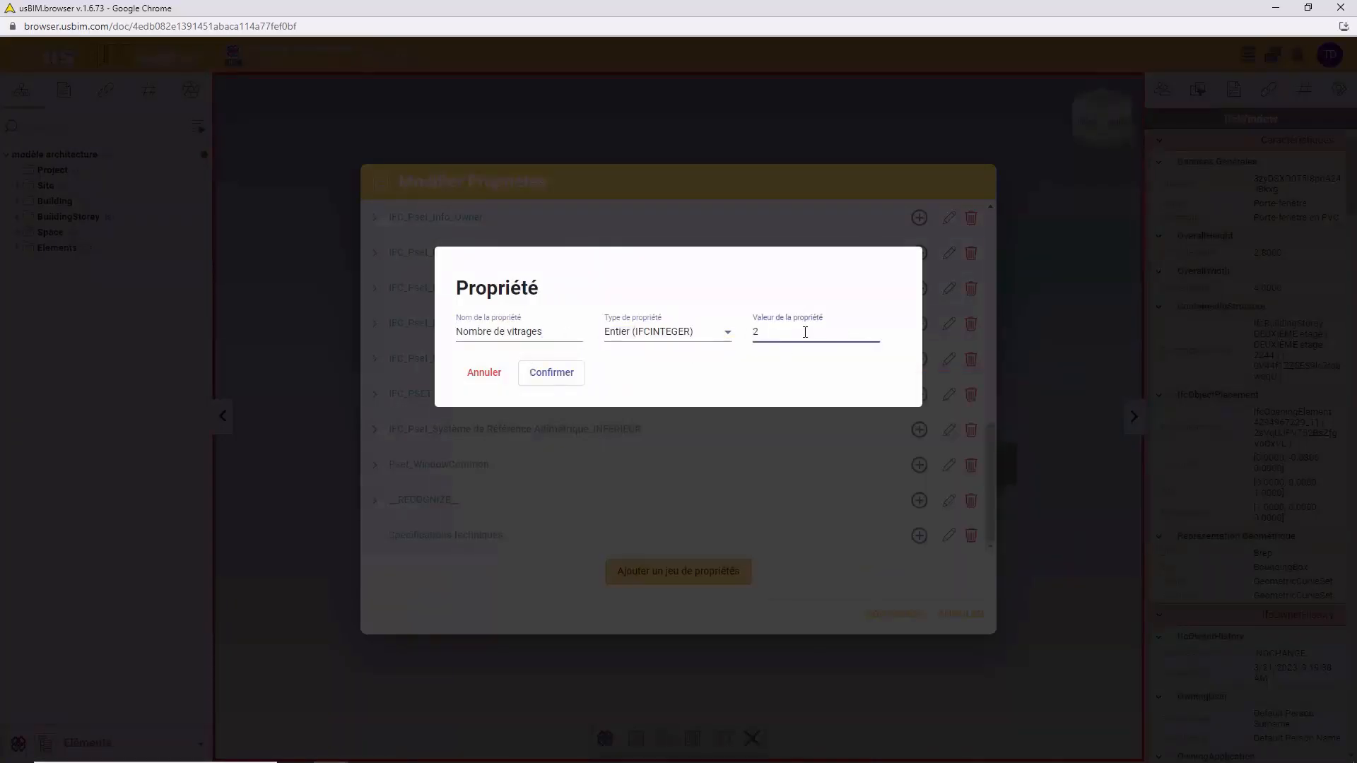
pyautogui.click(554, 373)
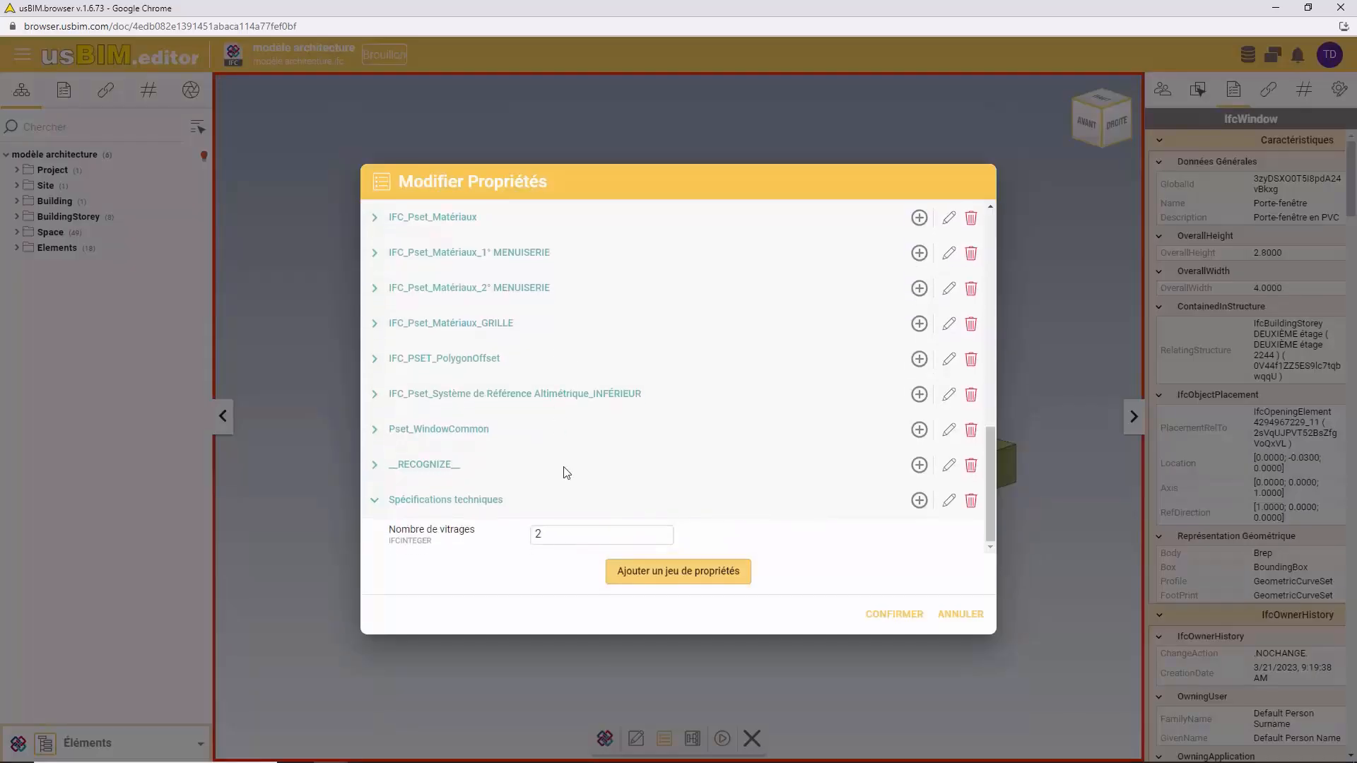
# Add the property Épaisseur profil to Spécifications techniques as Texte (IFCTEXT) with value 85mm, and save the window's property changes
pyautogui.click(919, 500)
pyautogui.click(516, 335)
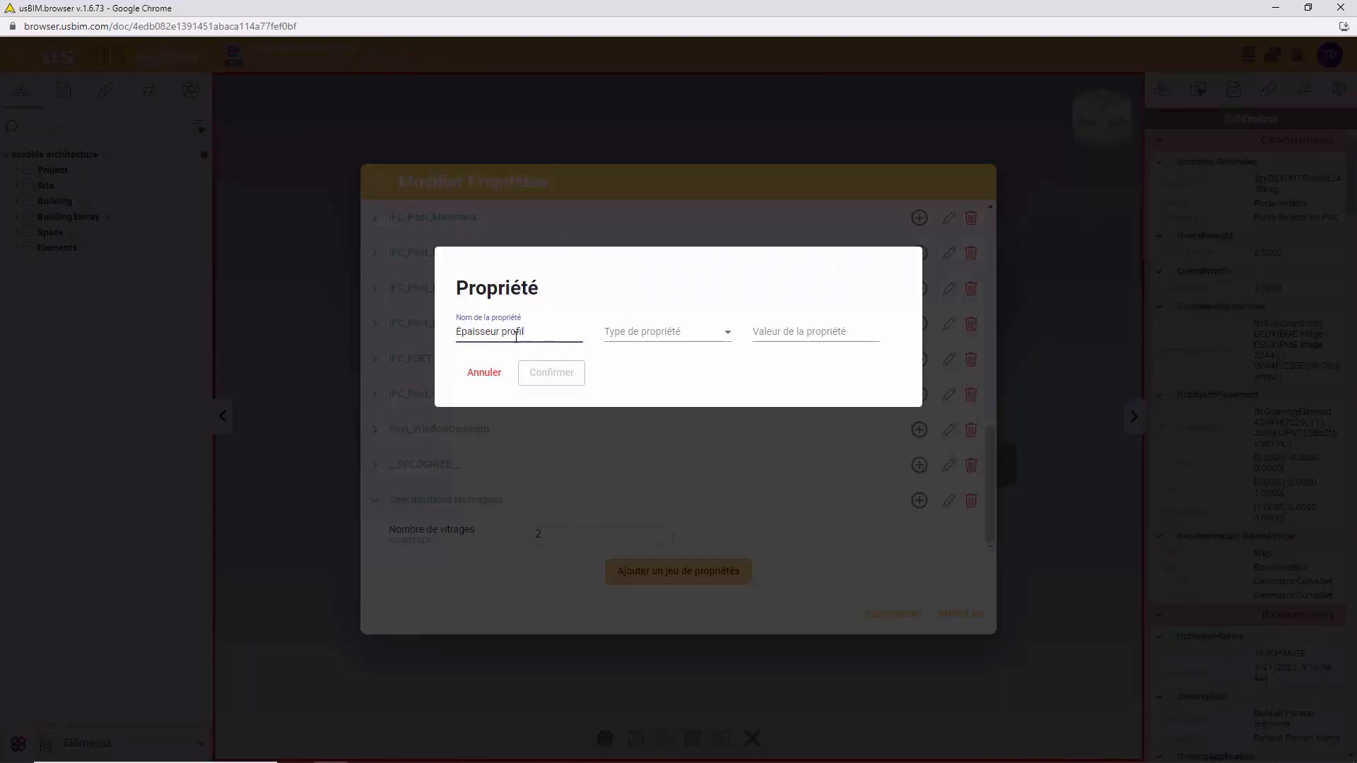
pyautogui.write('Epaisseur profil')
pyautogui.click(676, 332)
pyautogui.click(678, 385)
pyautogui.click(788, 335)
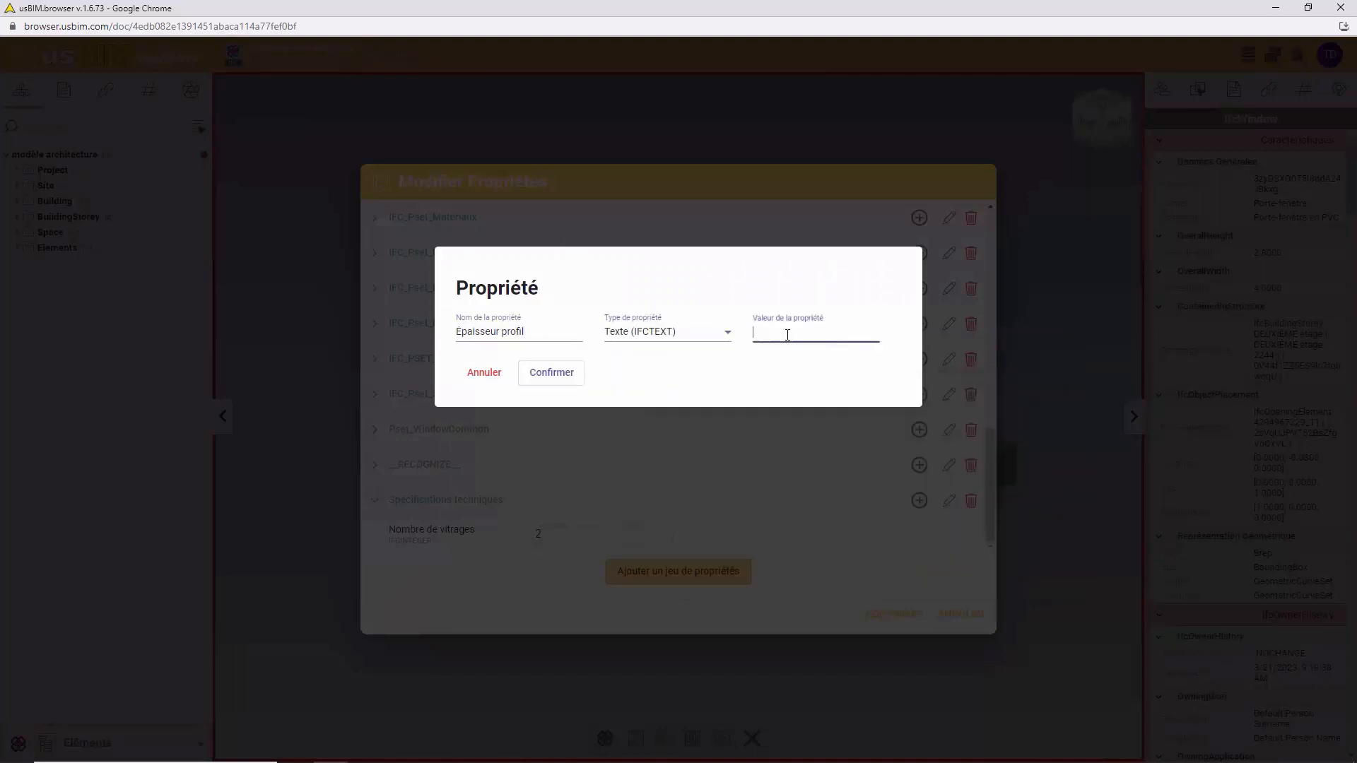
pyautogui.write('85mm')
pyautogui.click(552, 372)
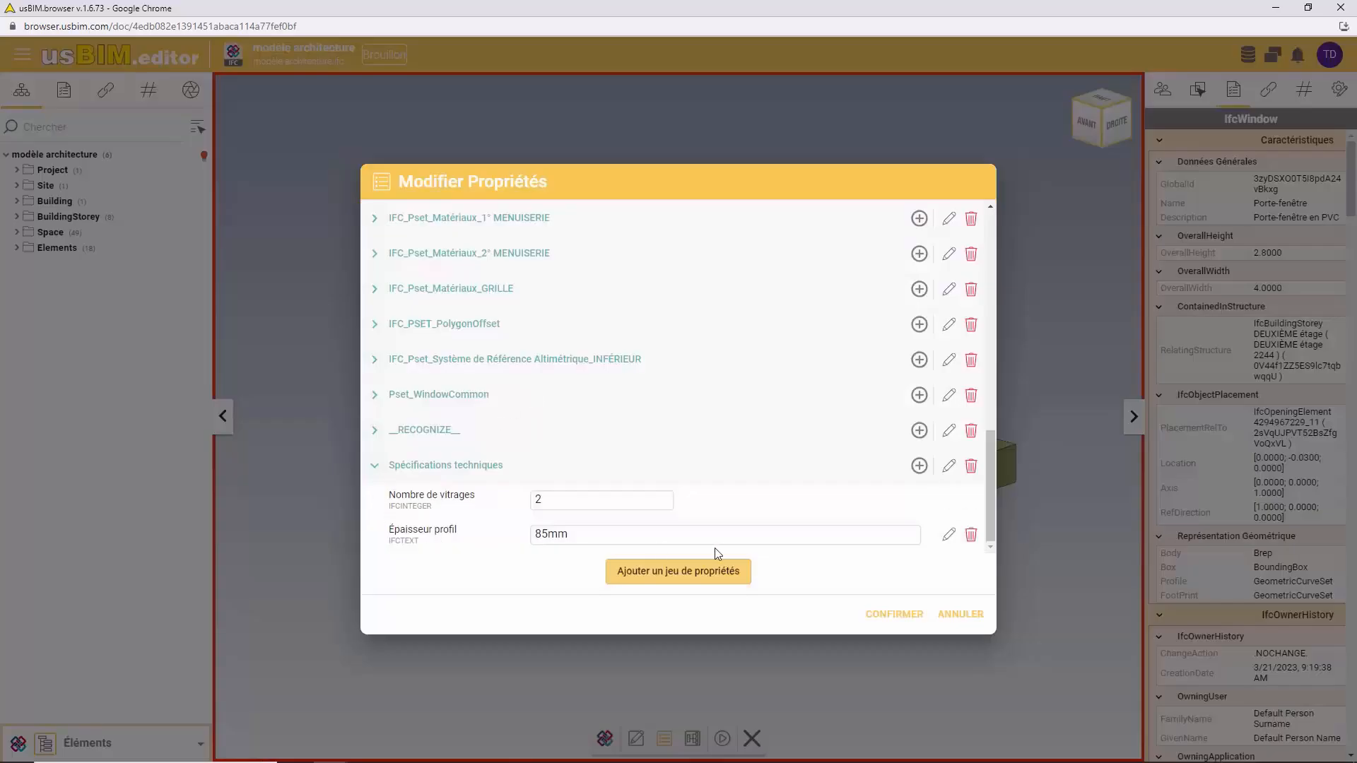
pyautogui.click(876, 614)
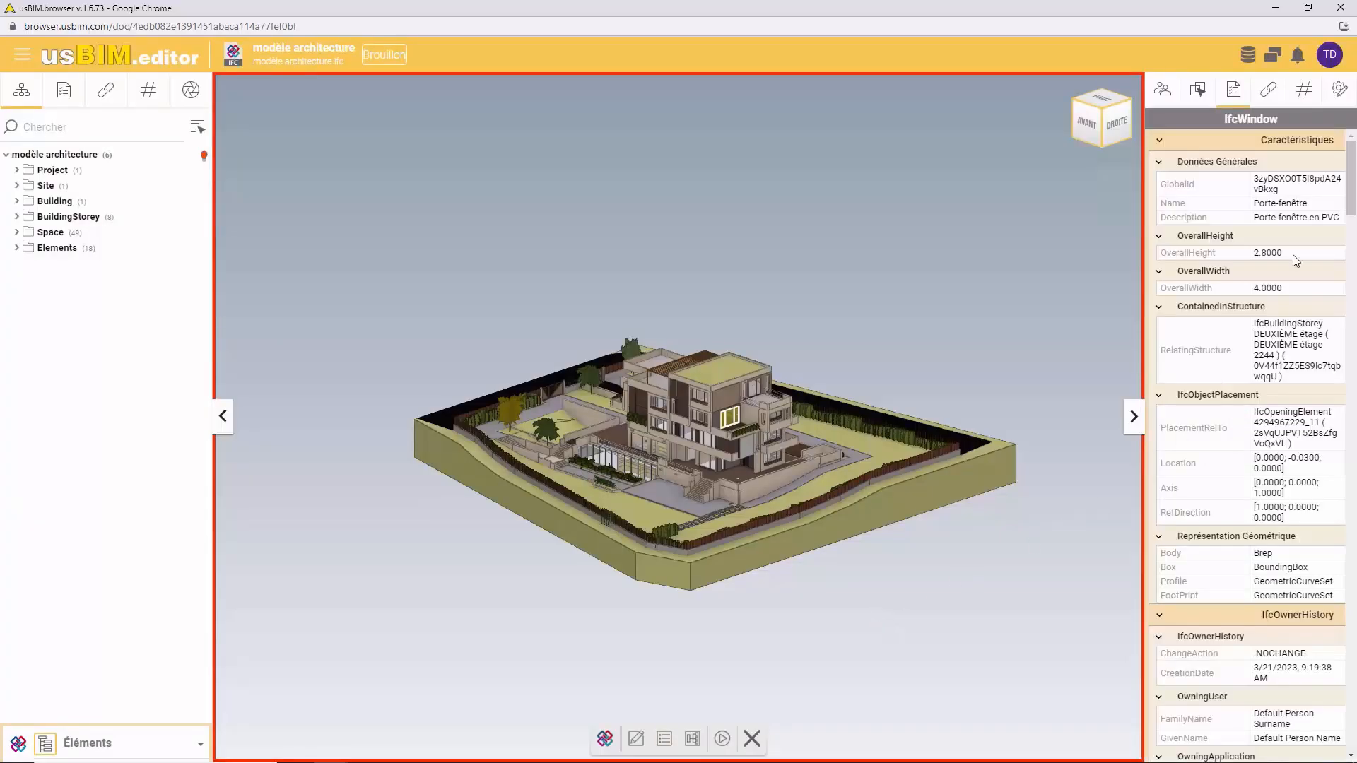
# Check Ma Propriété and the Spécifications techniques set among the window's properties, and clear the selection
pyautogui.moveTo(1352, 188); pyautogui.dragTo(1355, 306)
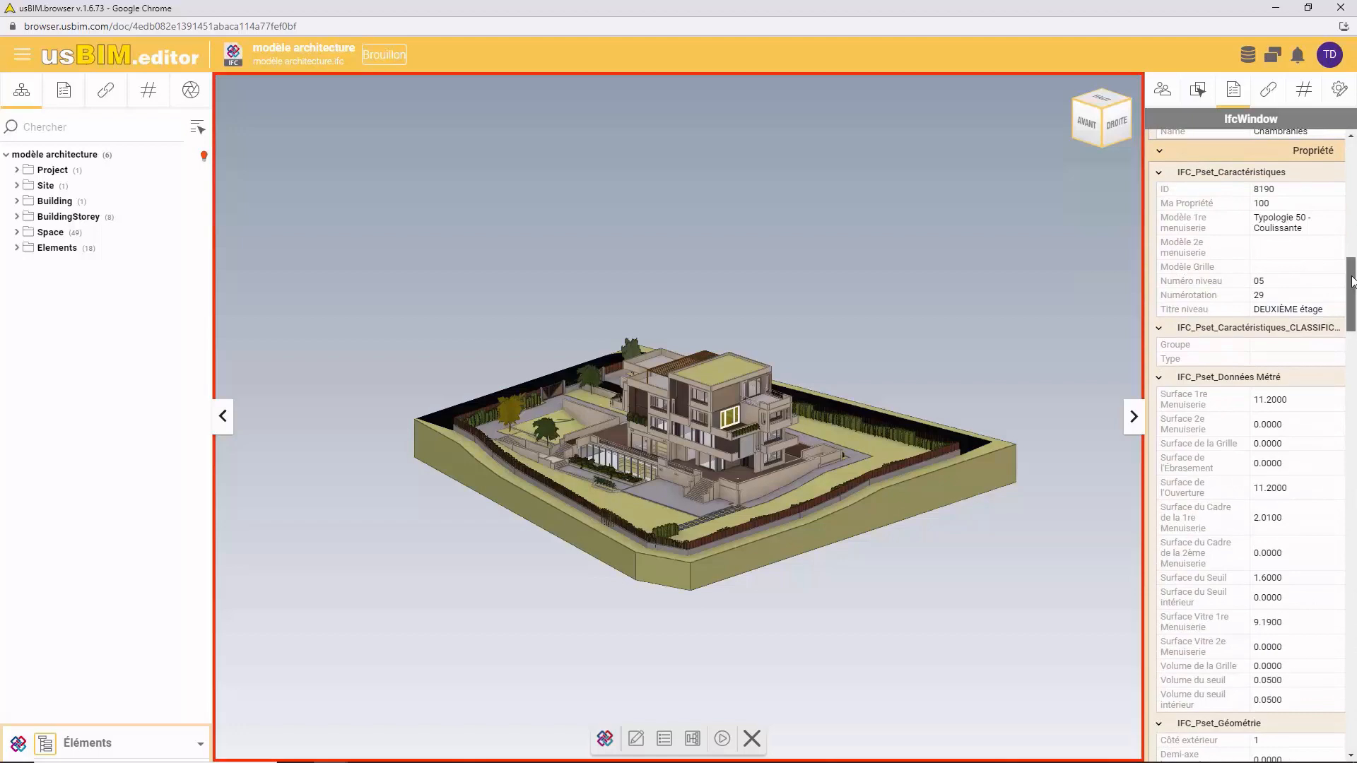
pyautogui.scroll(-20, 1312, 270)
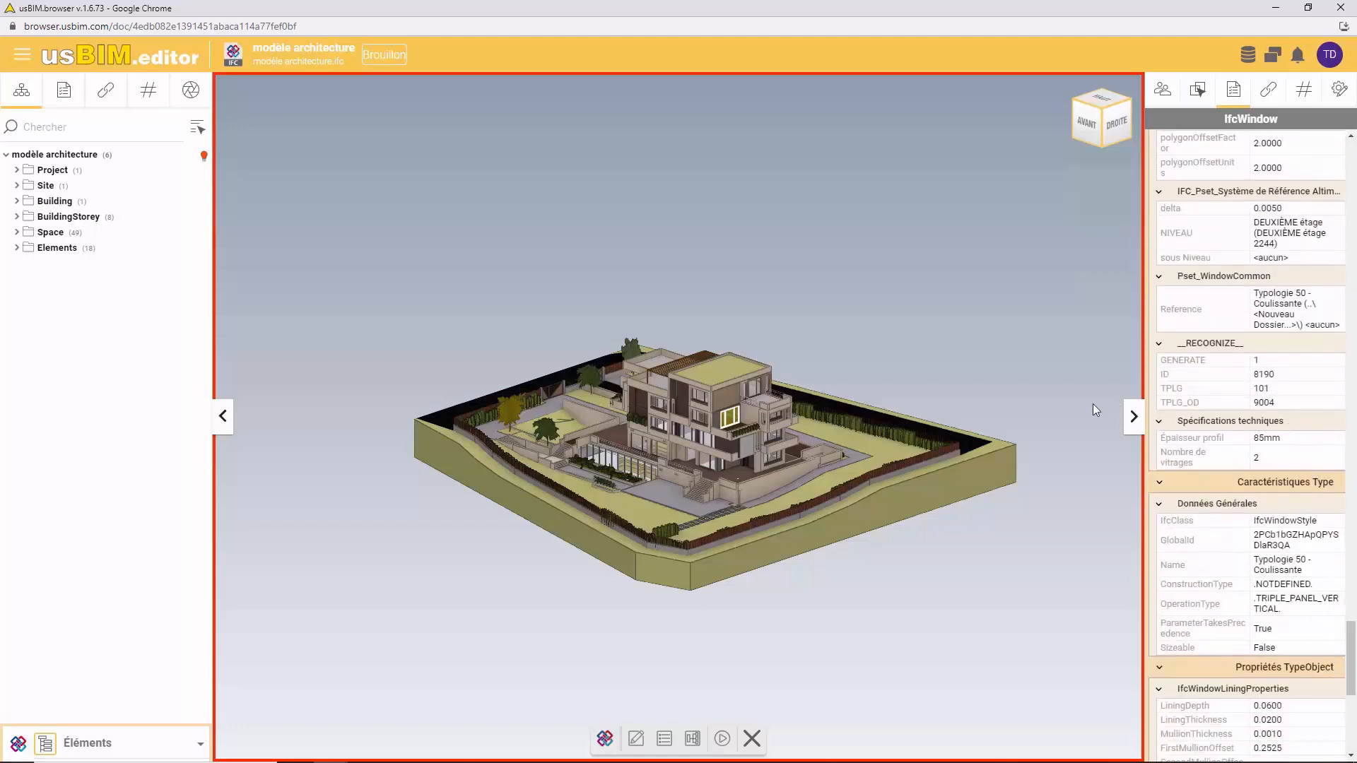
pyautogui.click(921, 372)
# Select the green roof covering and create a classification named Classification_ACCA_2023 with source ACCA Software, edition 1.0 and date 15/07/2023
pyautogui.click(721, 372)
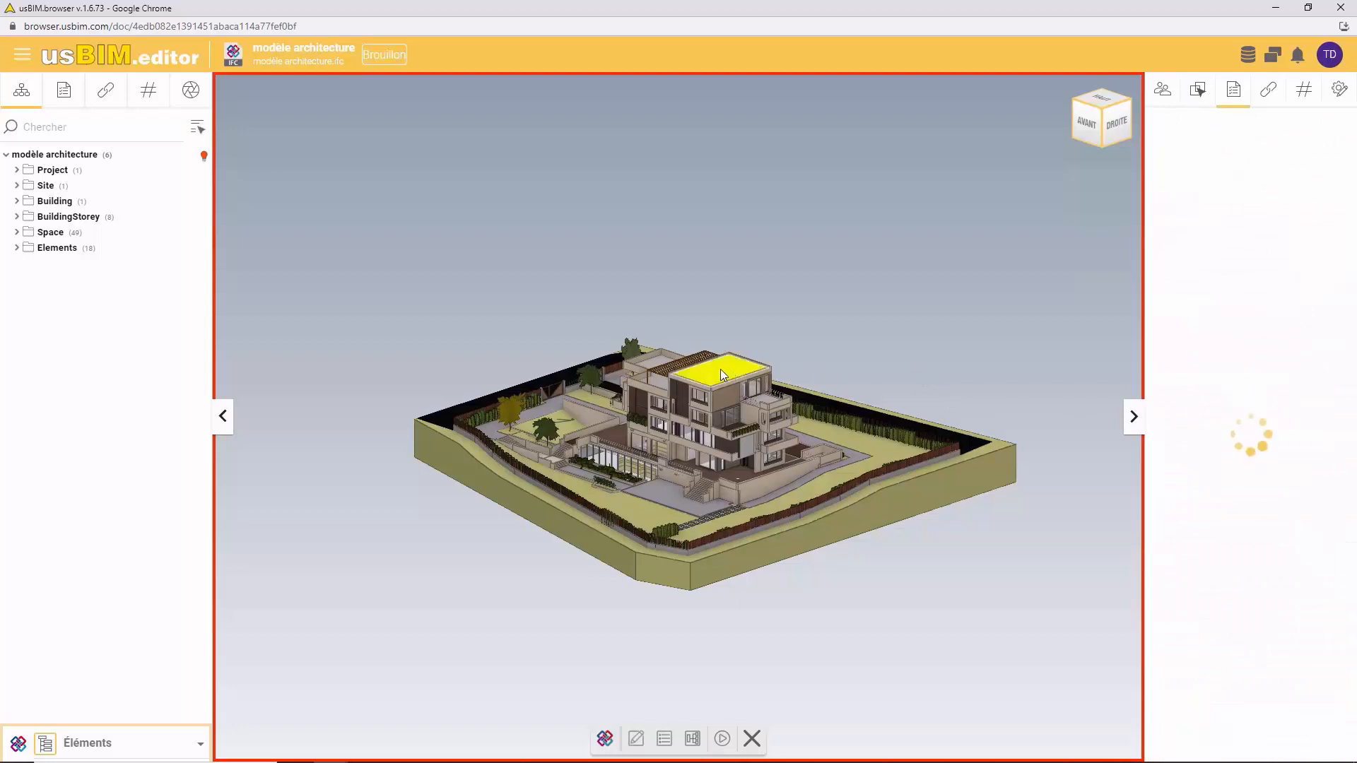
pyautogui.click(694, 738)
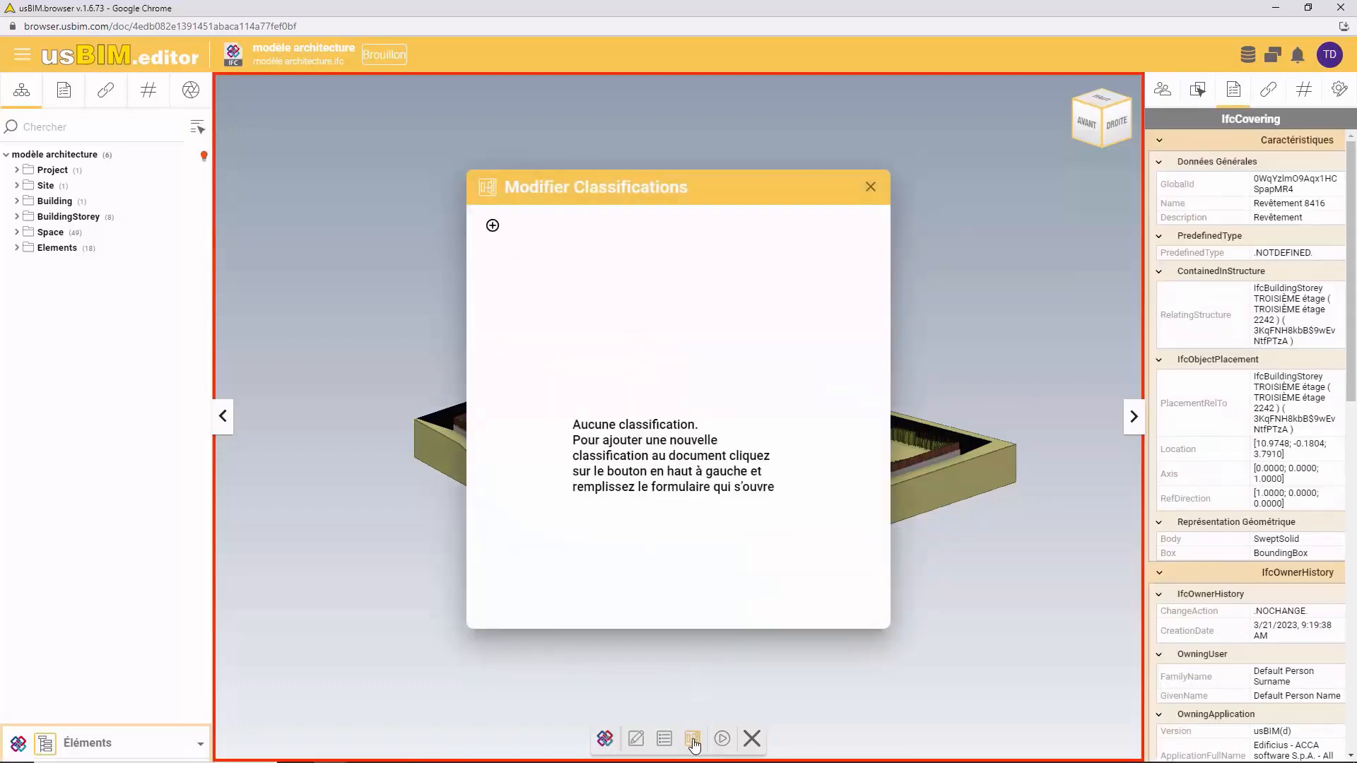
pyautogui.click(492, 225)
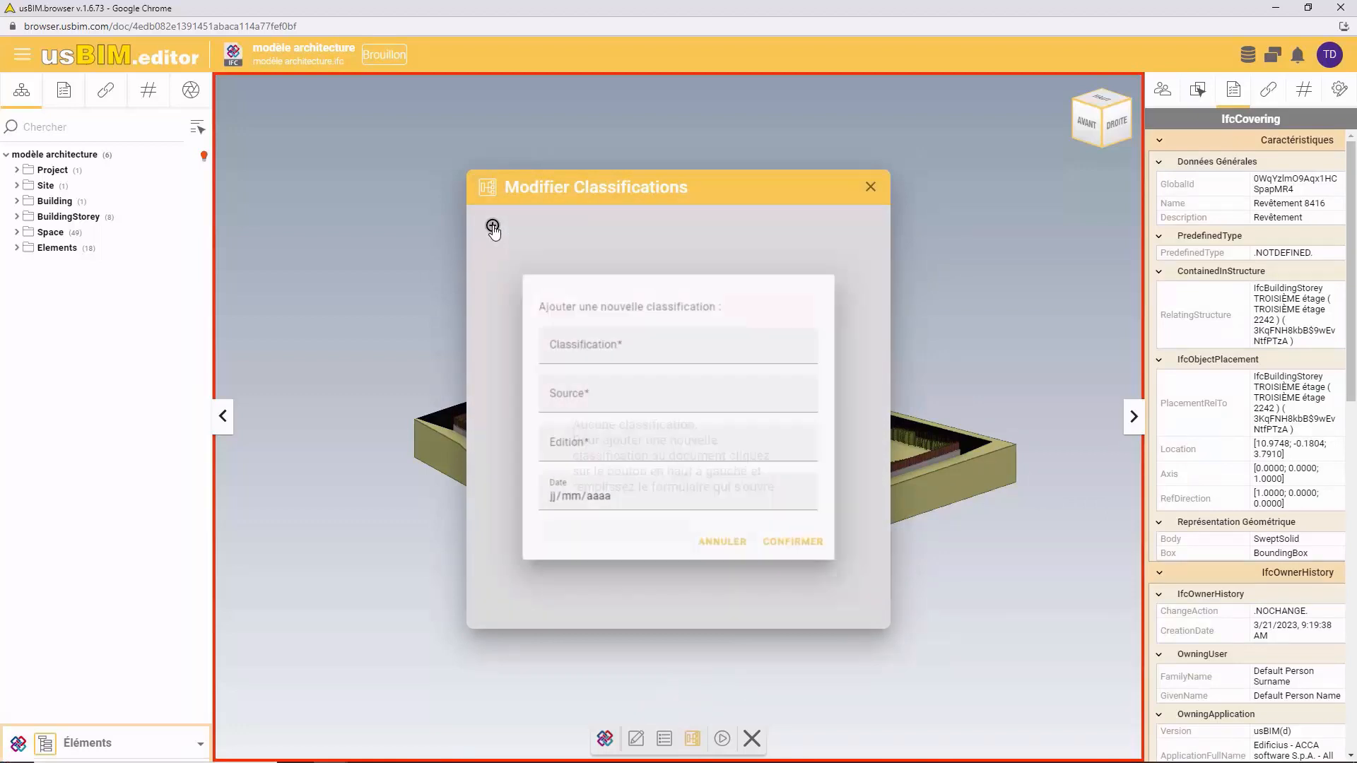
pyautogui.click(608, 338)
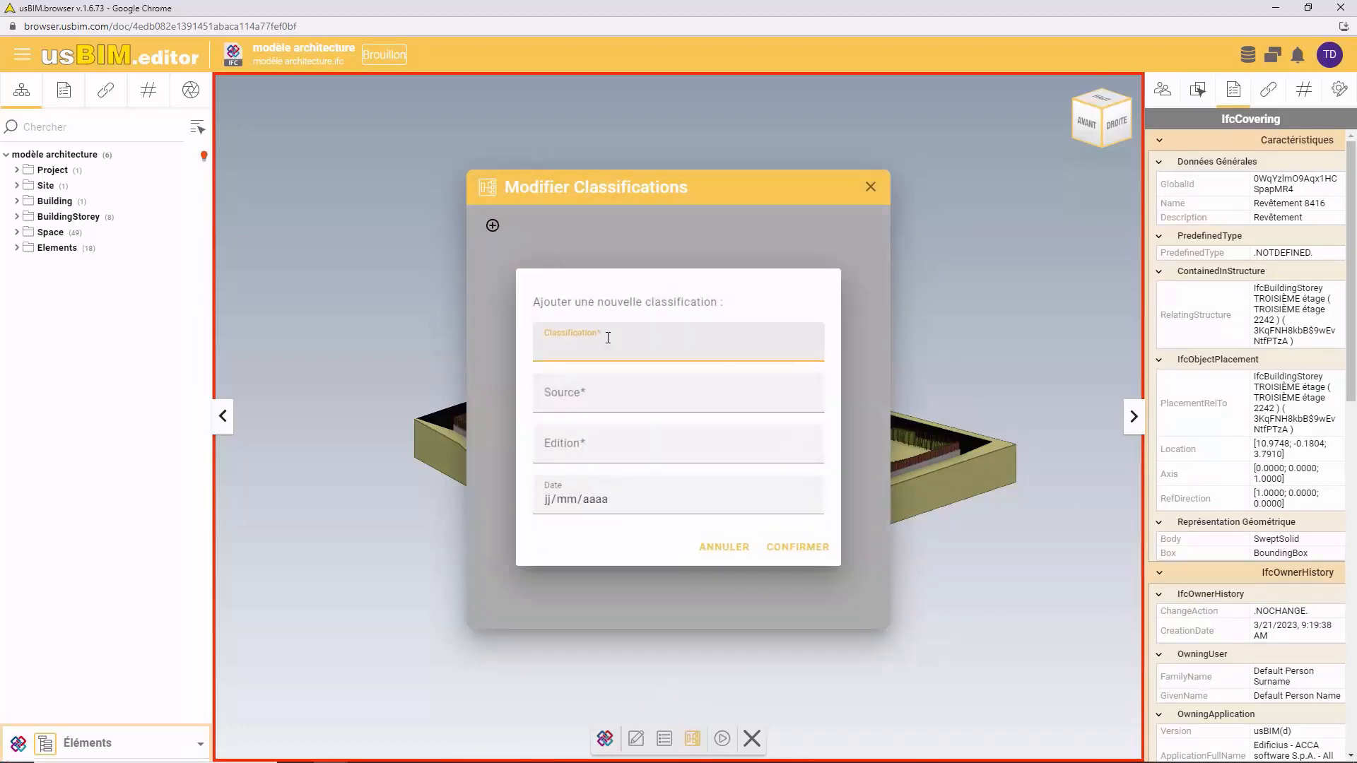
pyautogui.write('Classification_ACCA_2023')
pyautogui.click(594, 391)
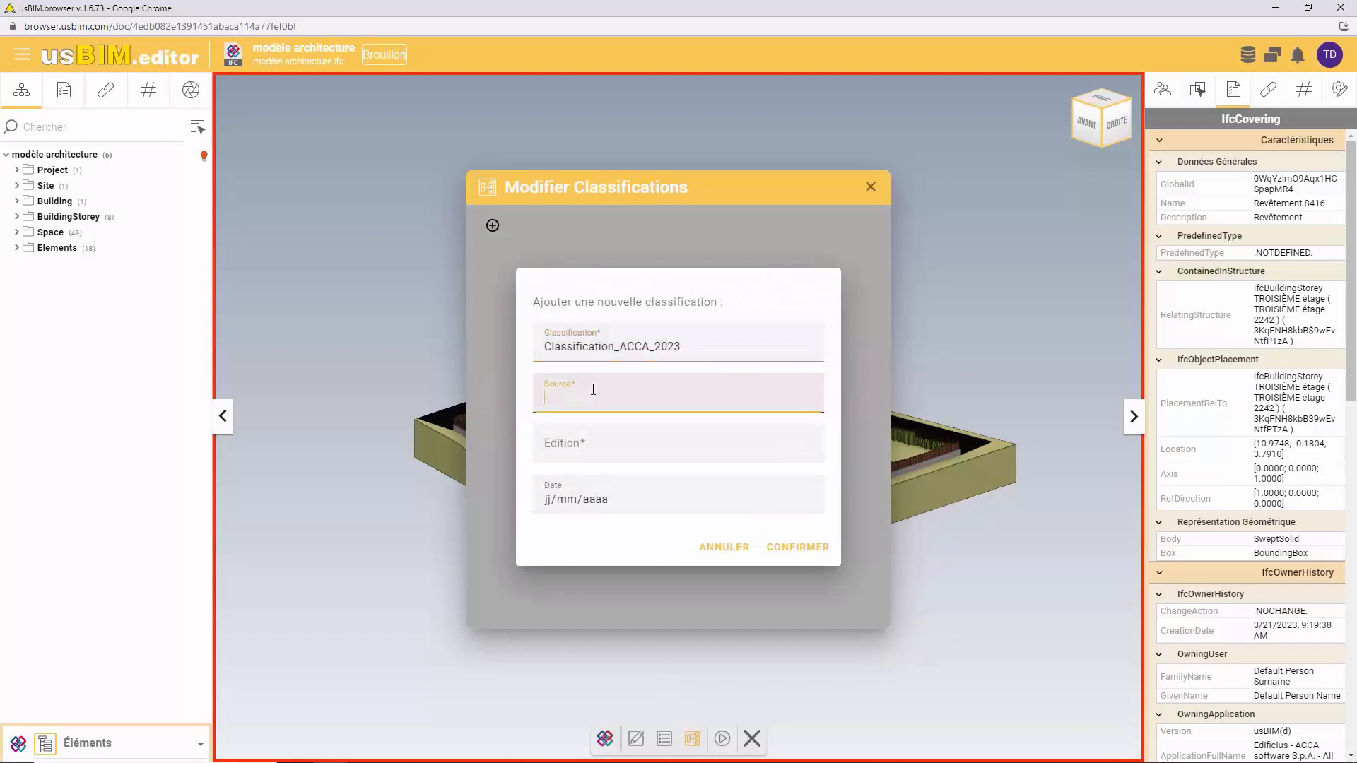
pyautogui.write('ACCA Software')
pyautogui.click(581, 439)
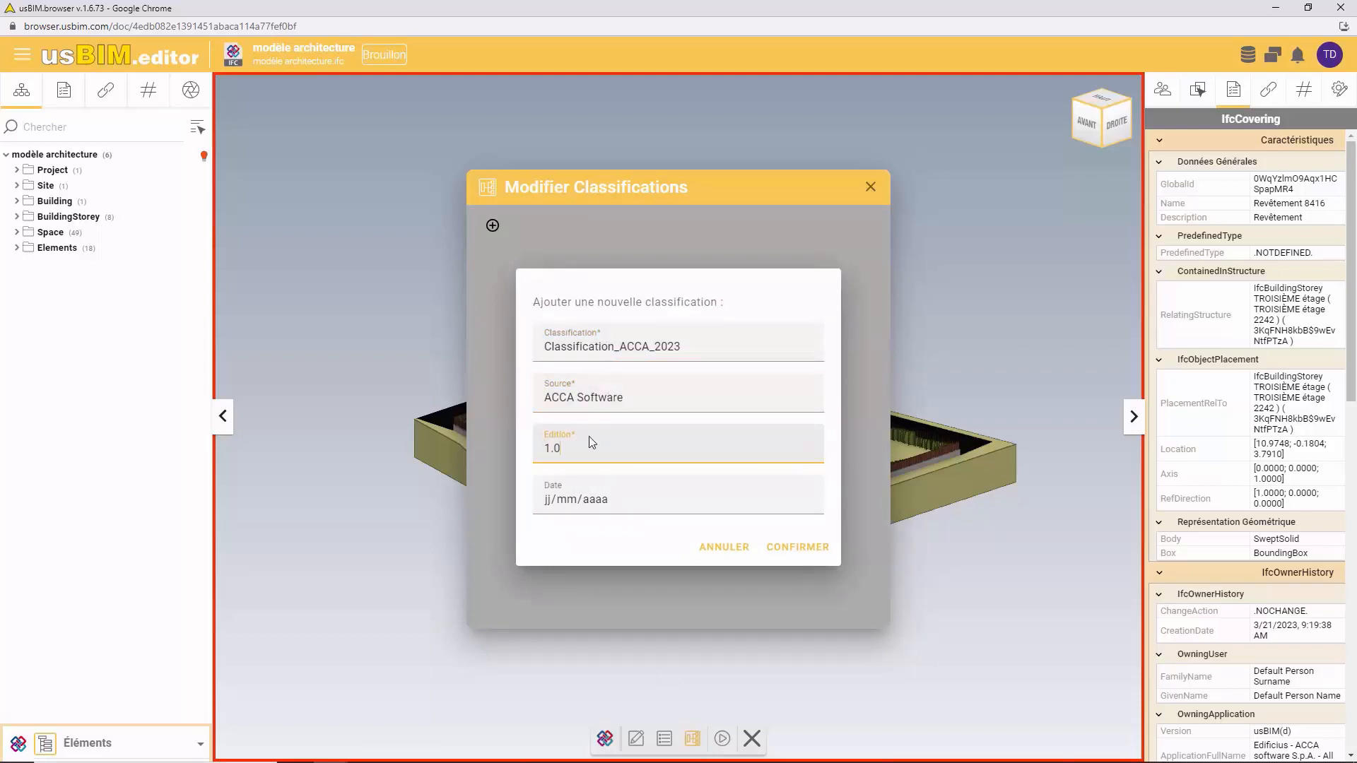
pyautogui.click(553, 501)
pyautogui.write('15072023')
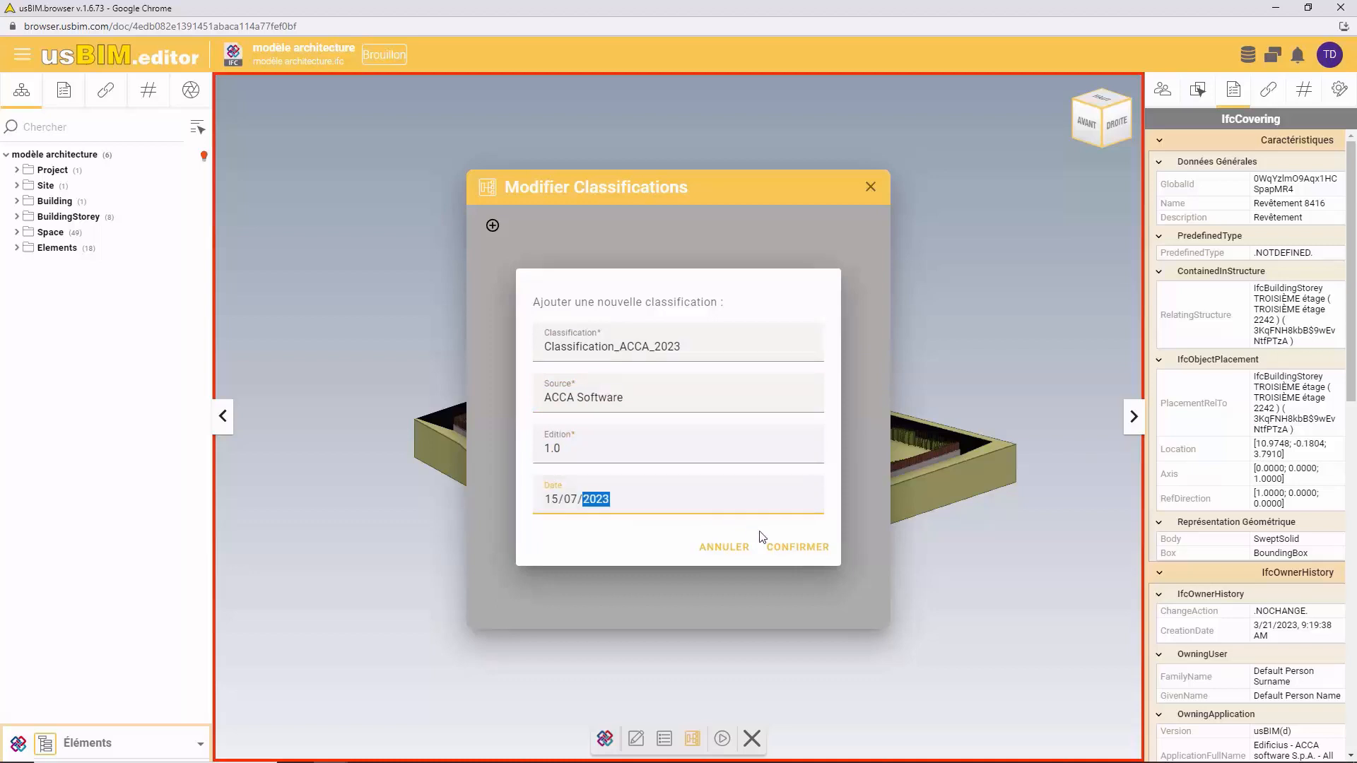
pyautogui.click(782, 546)
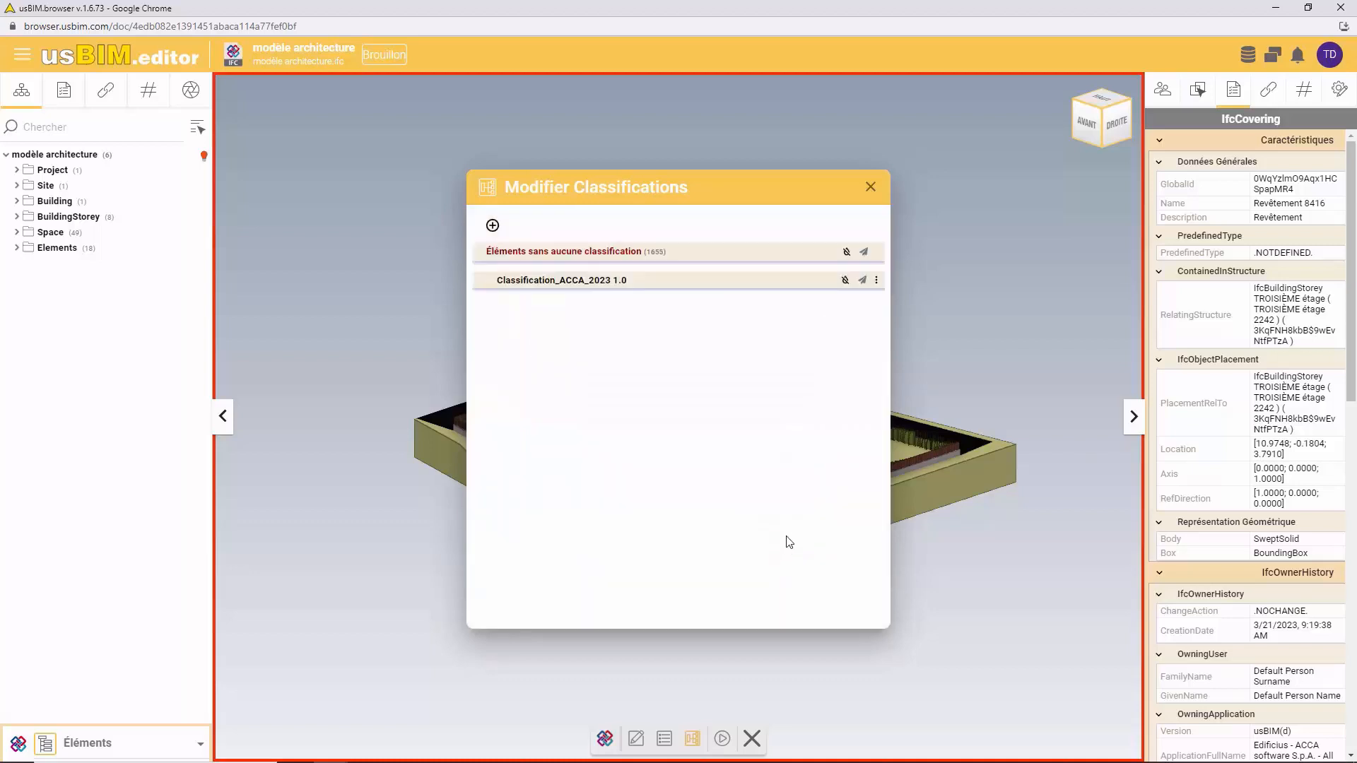
# Associate the standard classification system UNICLASS 2015 (version October 2018) with Classification_ACCA_2023
pyautogui.click(877, 280)
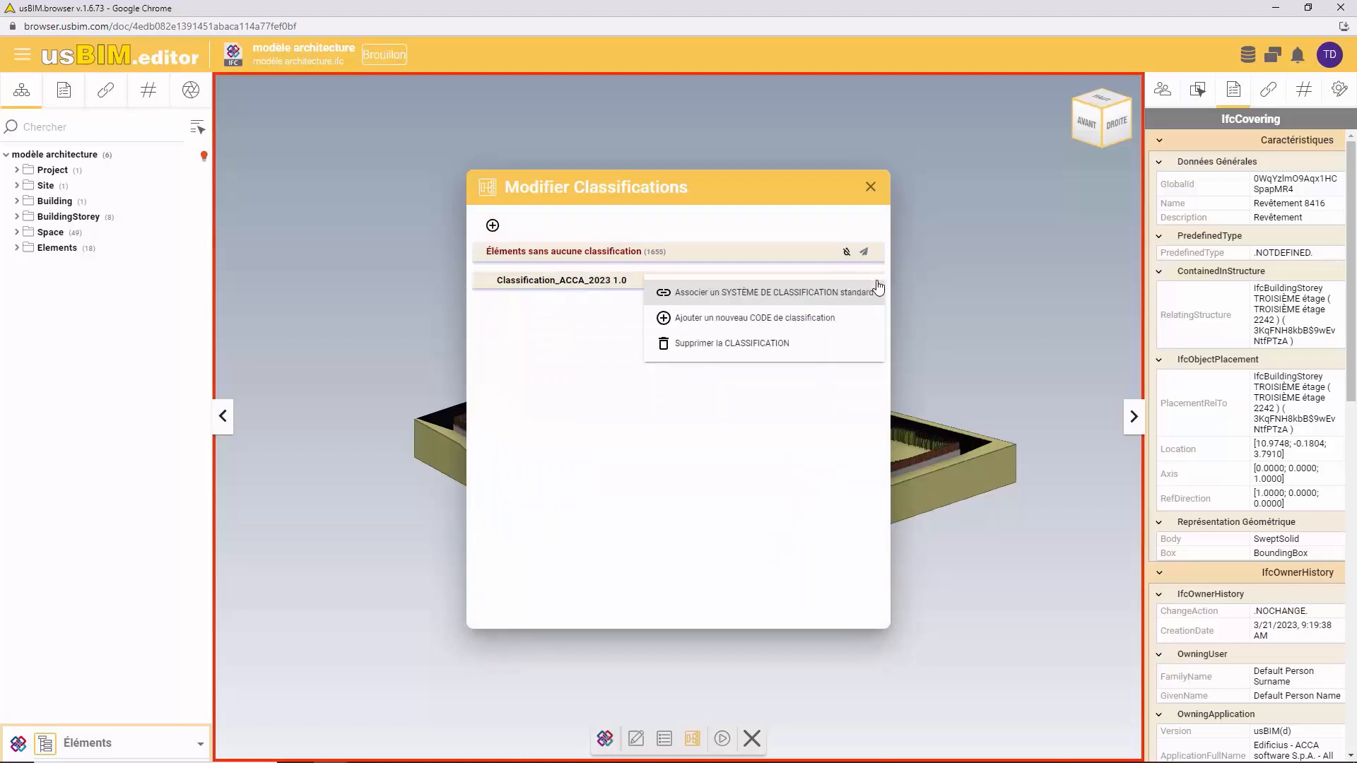
pyautogui.click(853, 293)
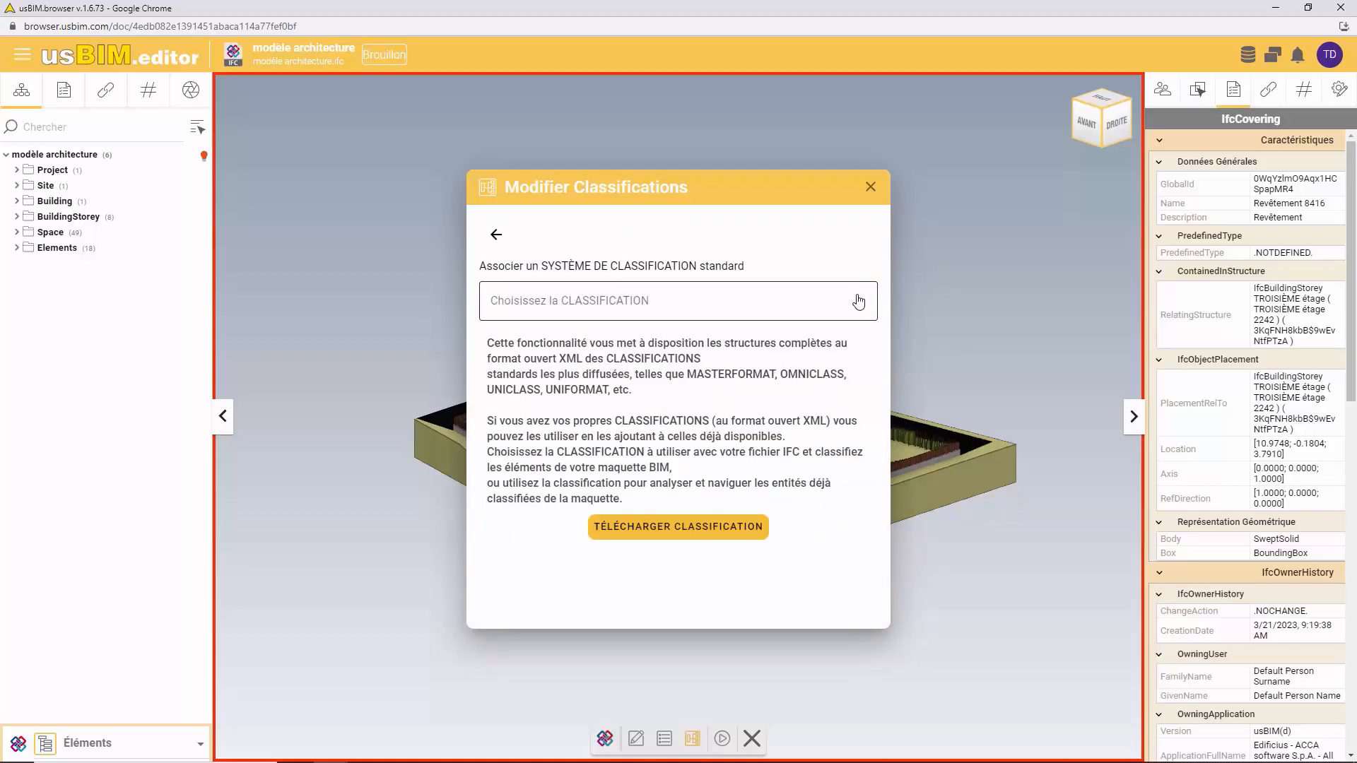
pyautogui.click(858, 301)
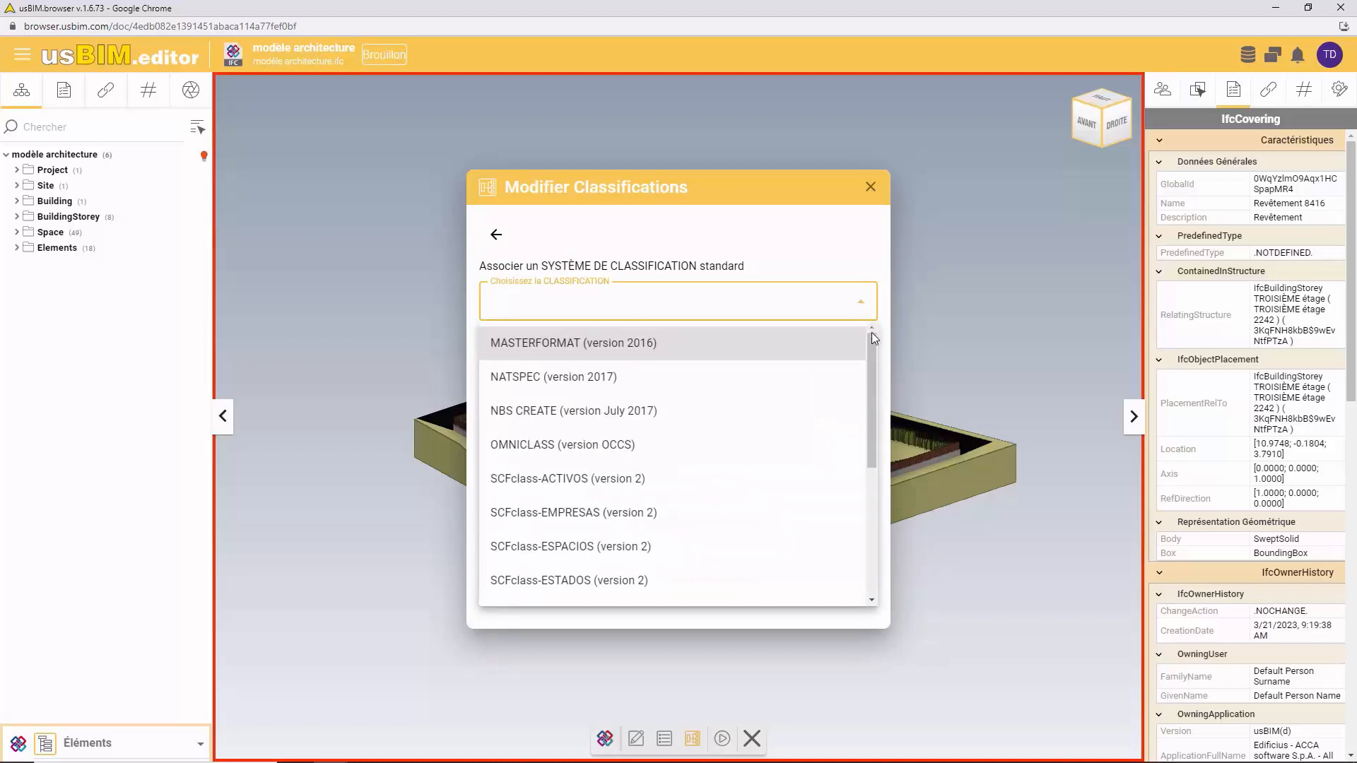
pyautogui.moveTo(873, 344); pyautogui.dragTo(864, 507)
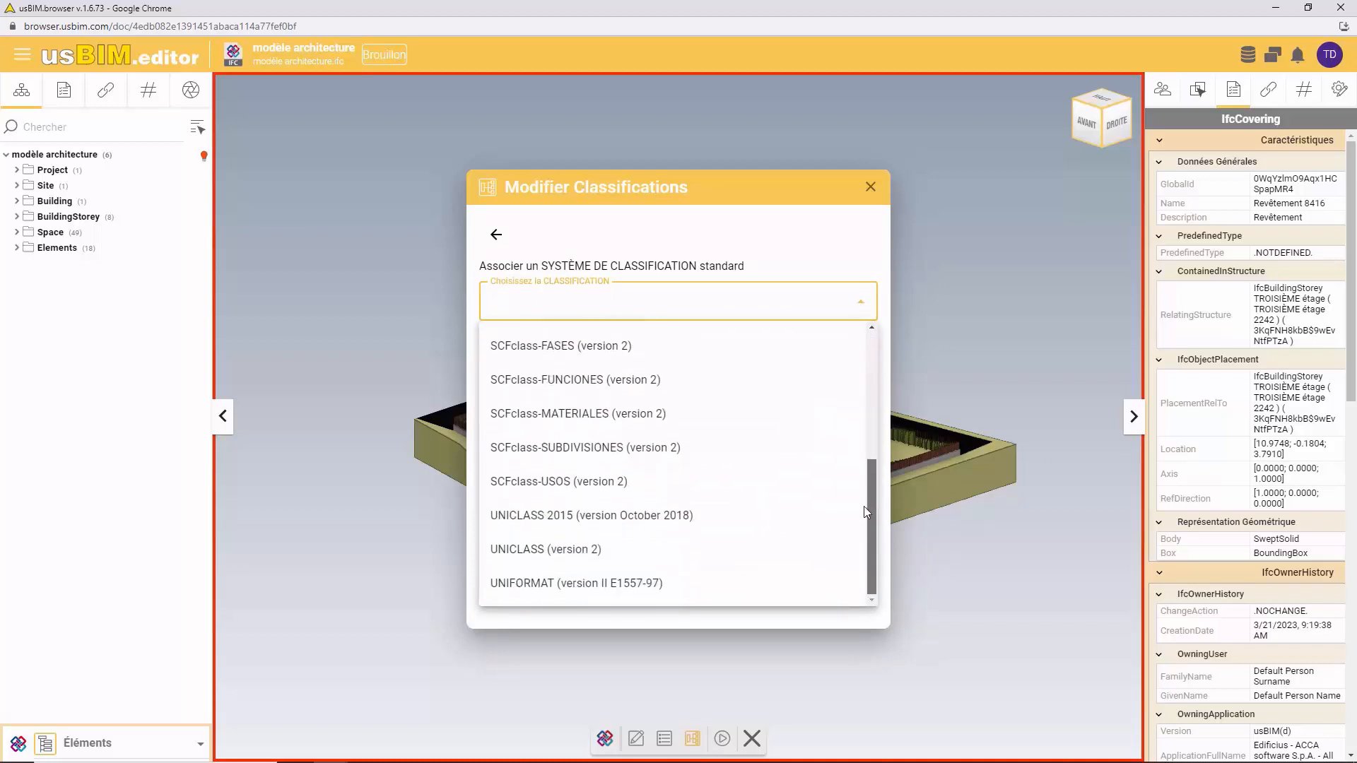
pyautogui.click(634, 523)
pyautogui.click(634, 524)
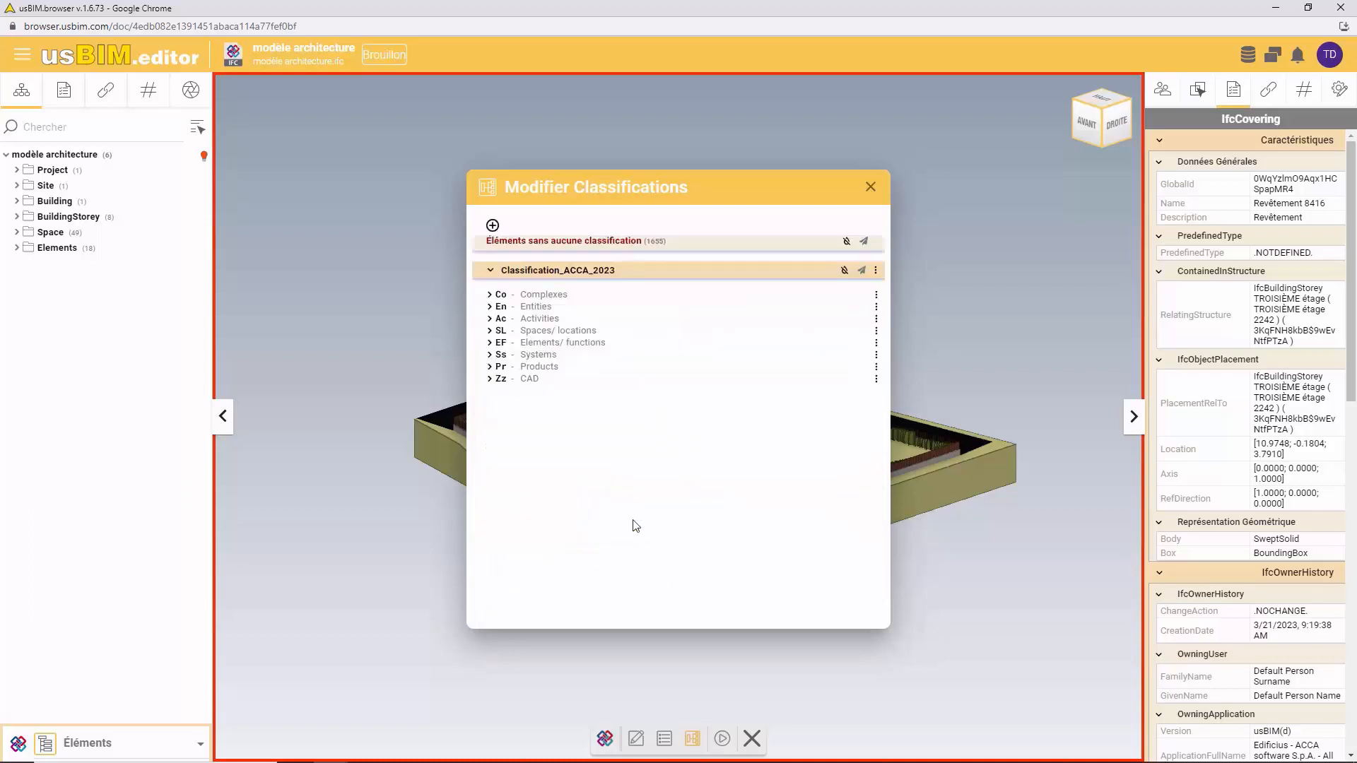
# Add the selected roof covering to the code EF_30_10 Roofs under EF_30, and check the classification in its characteristics
pyautogui.click(490, 343)
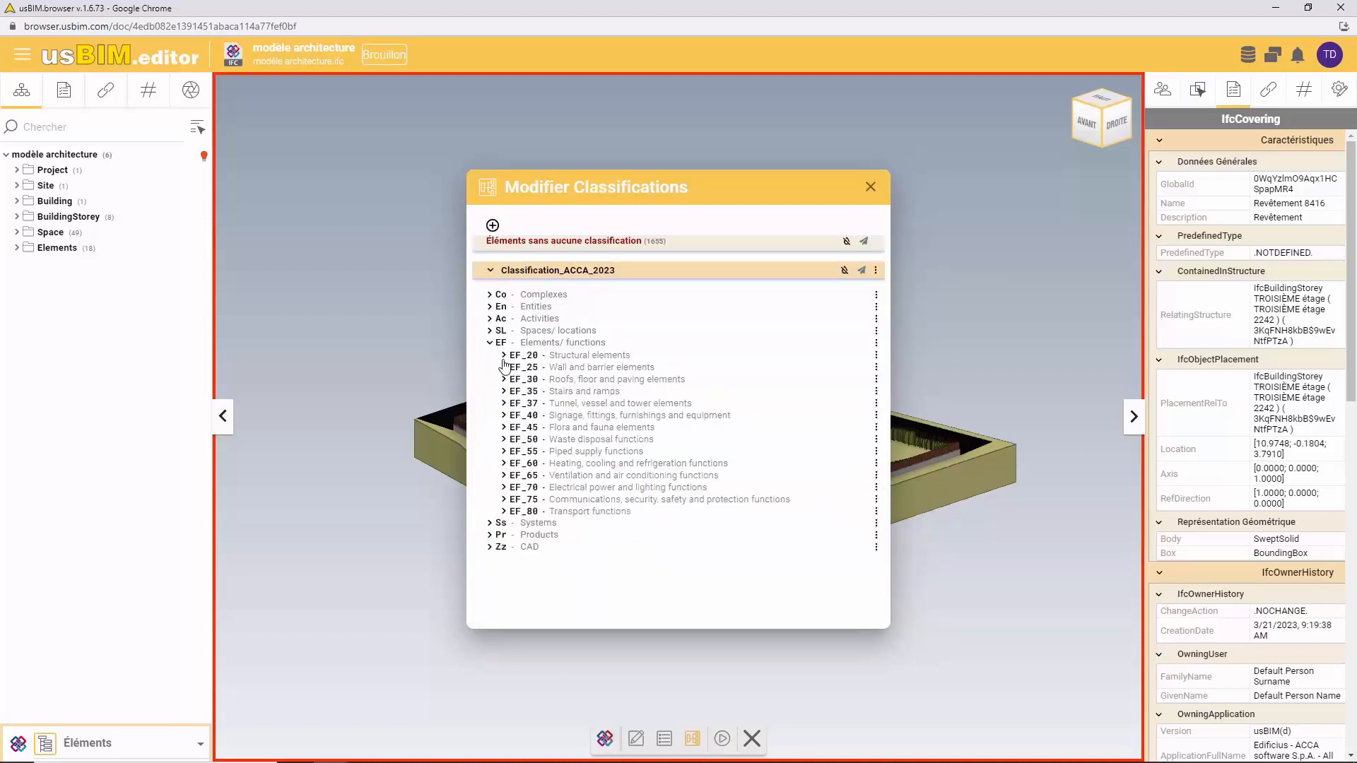
pyautogui.click(504, 380)
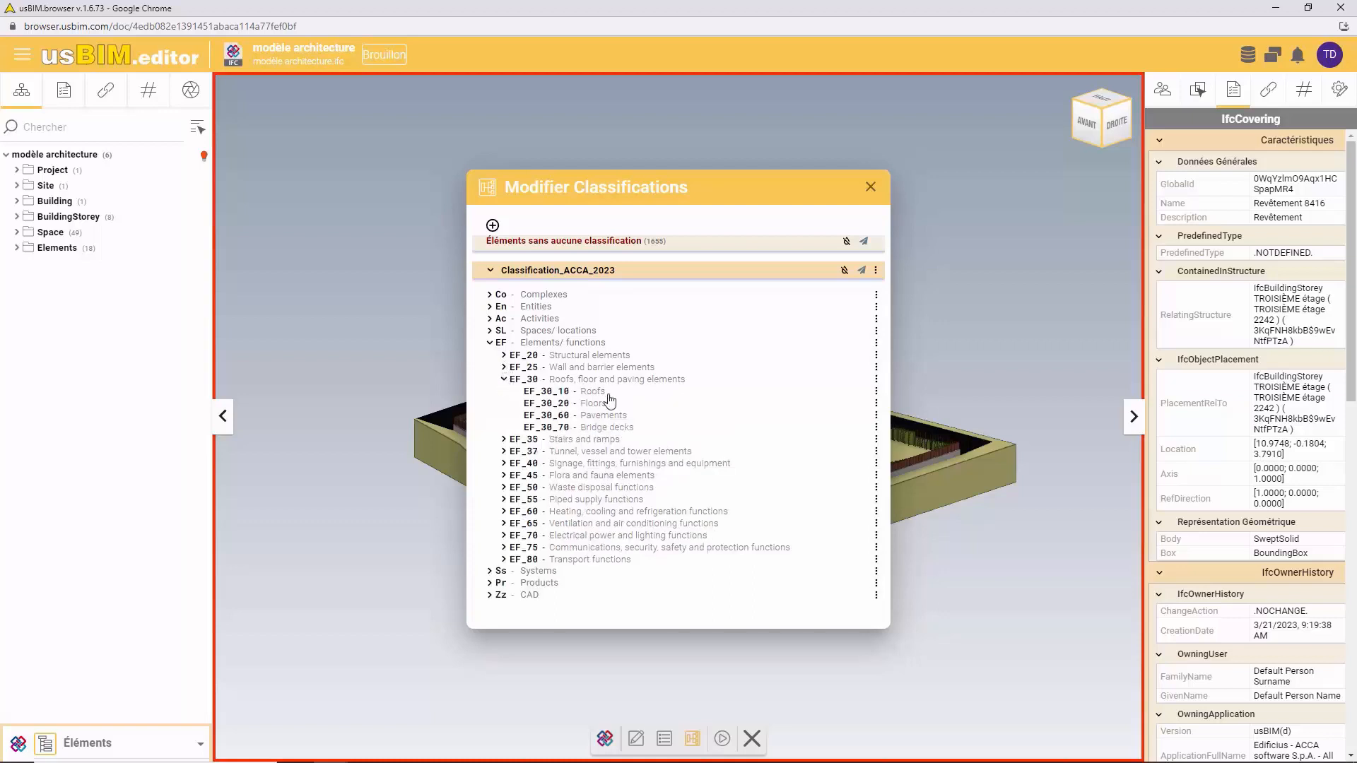
pyautogui.click(877, 392)
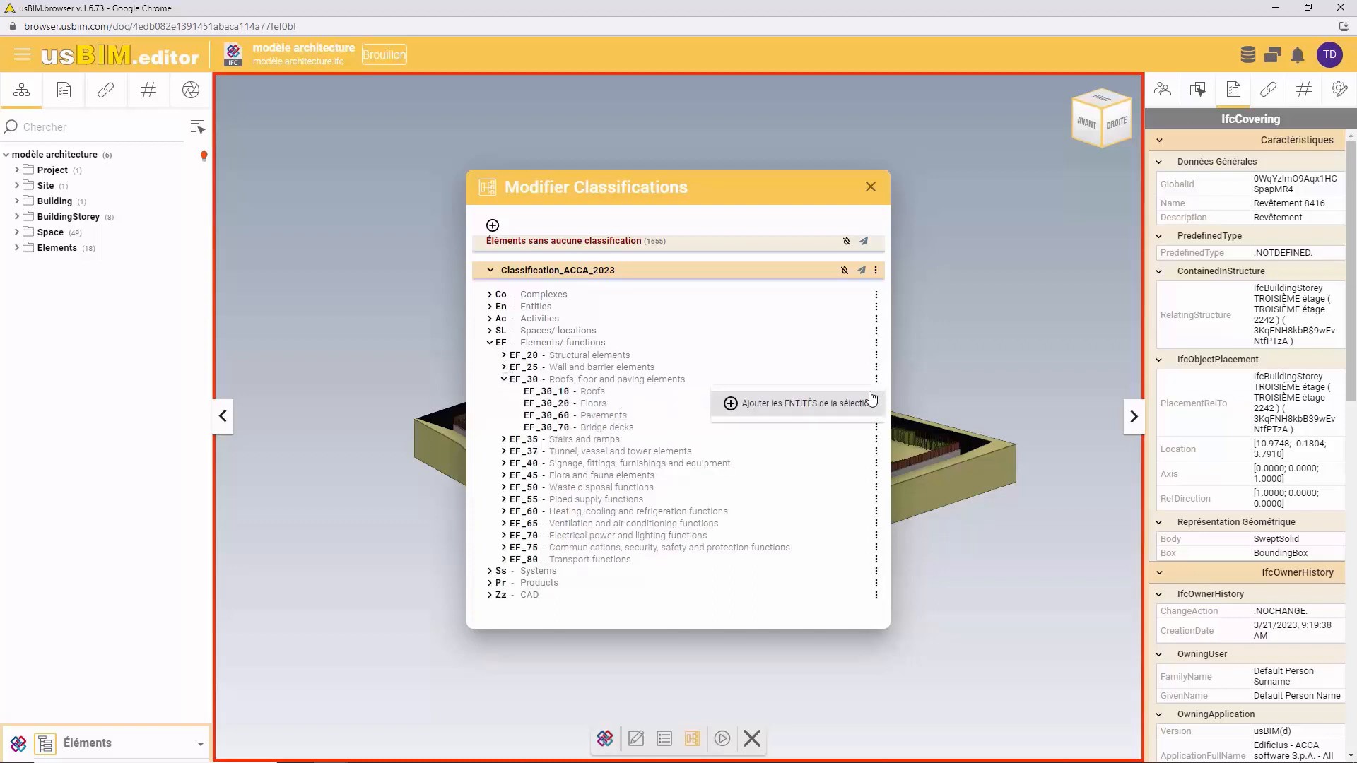
pyautogui.click(845, 408)
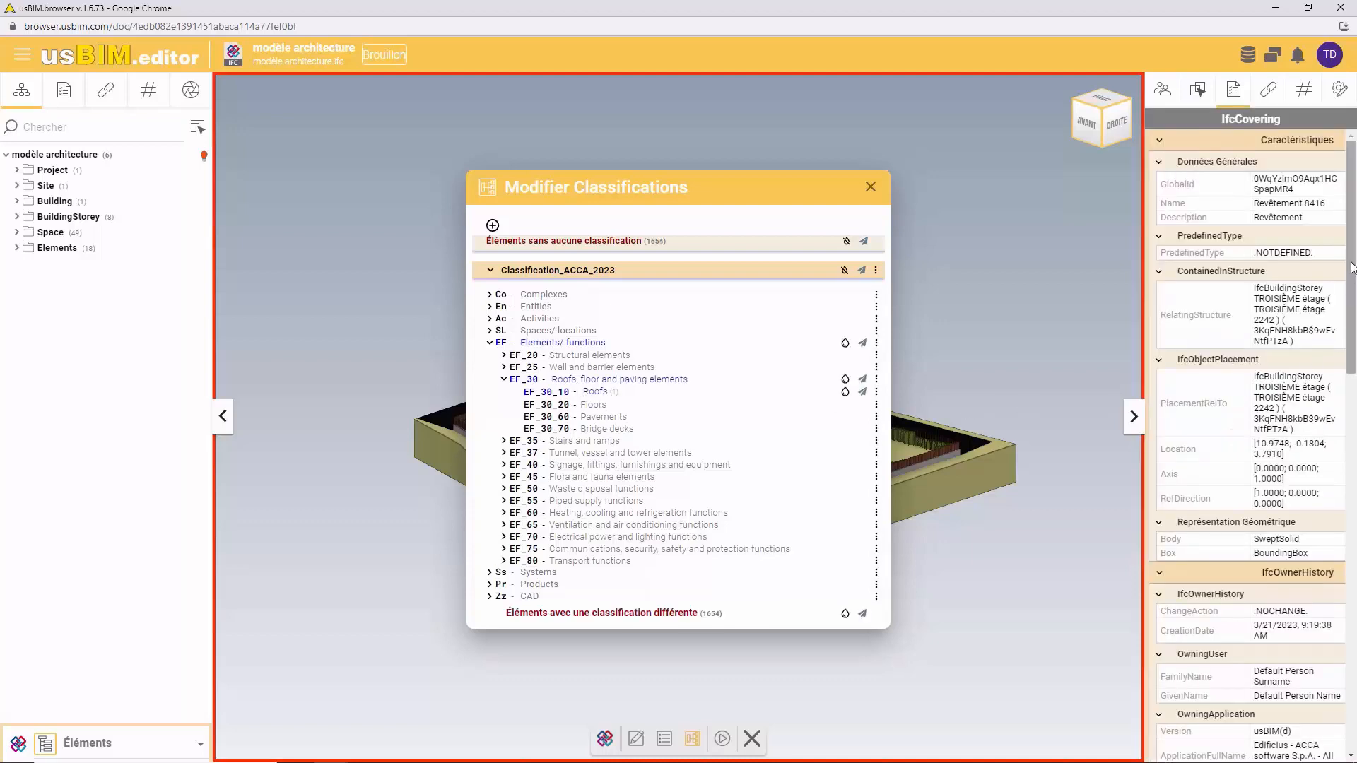
pyautogui.scroll(-3, 1352, 332)
pyautogui.moveTo(1351, 347); pyautogui.dragTo(1344, 495)
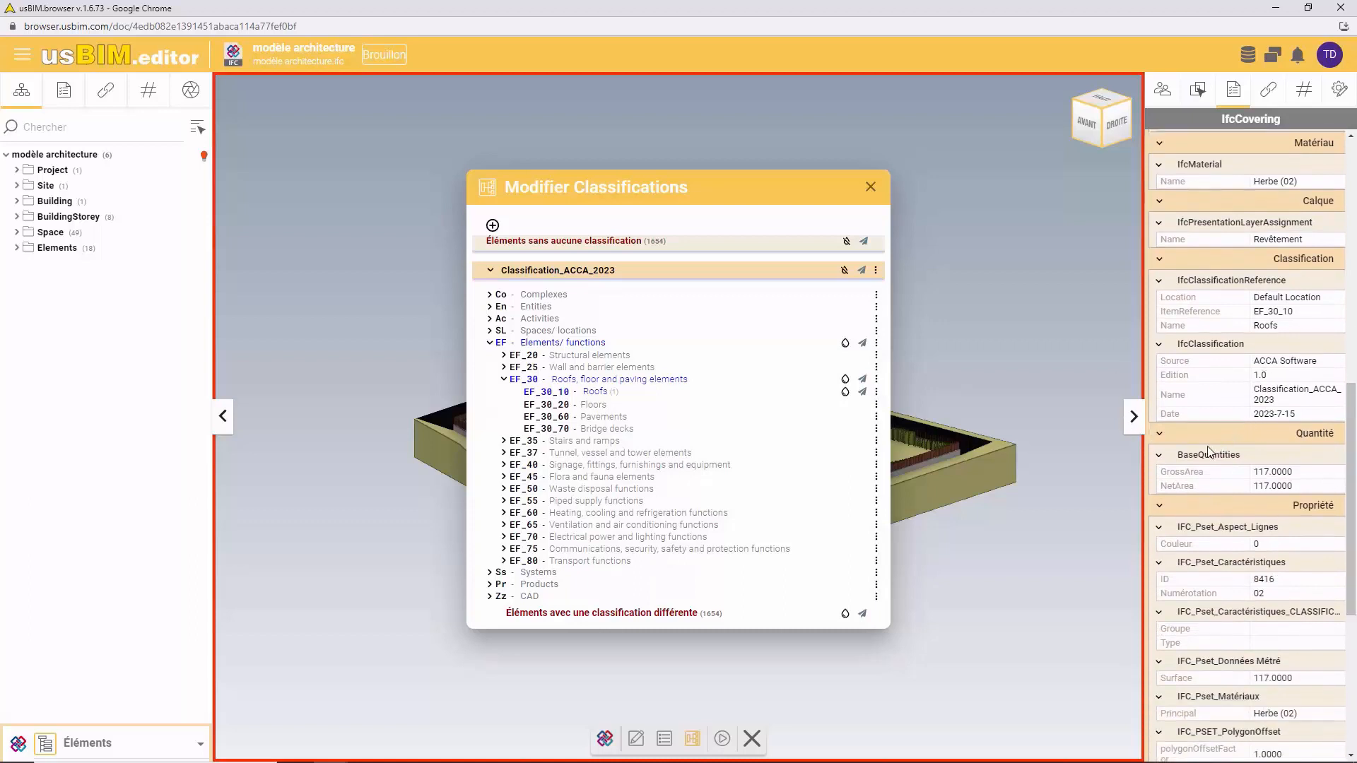
# Associate a blue colour with the EF_30_10 Roofs classification
pyautogui.click(846, 393)
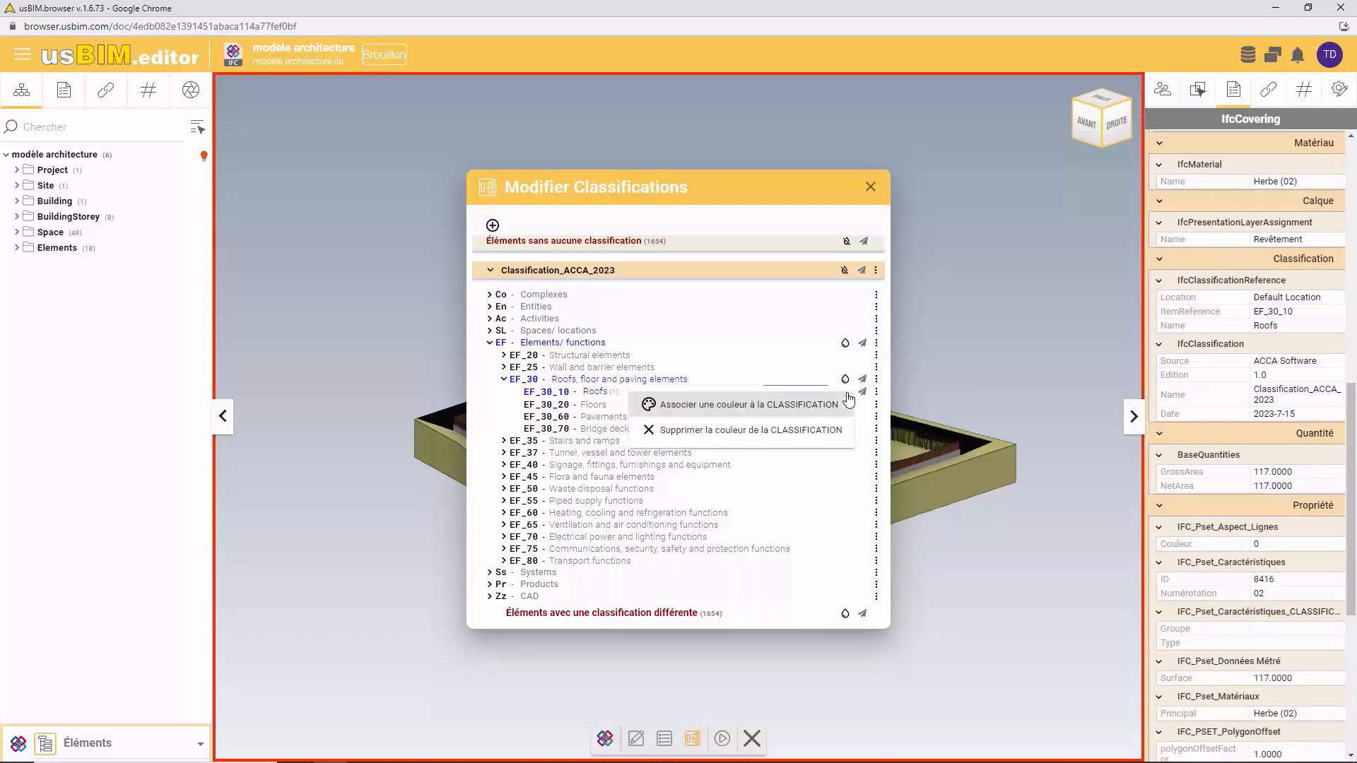
pyautogui.click(835, 404)
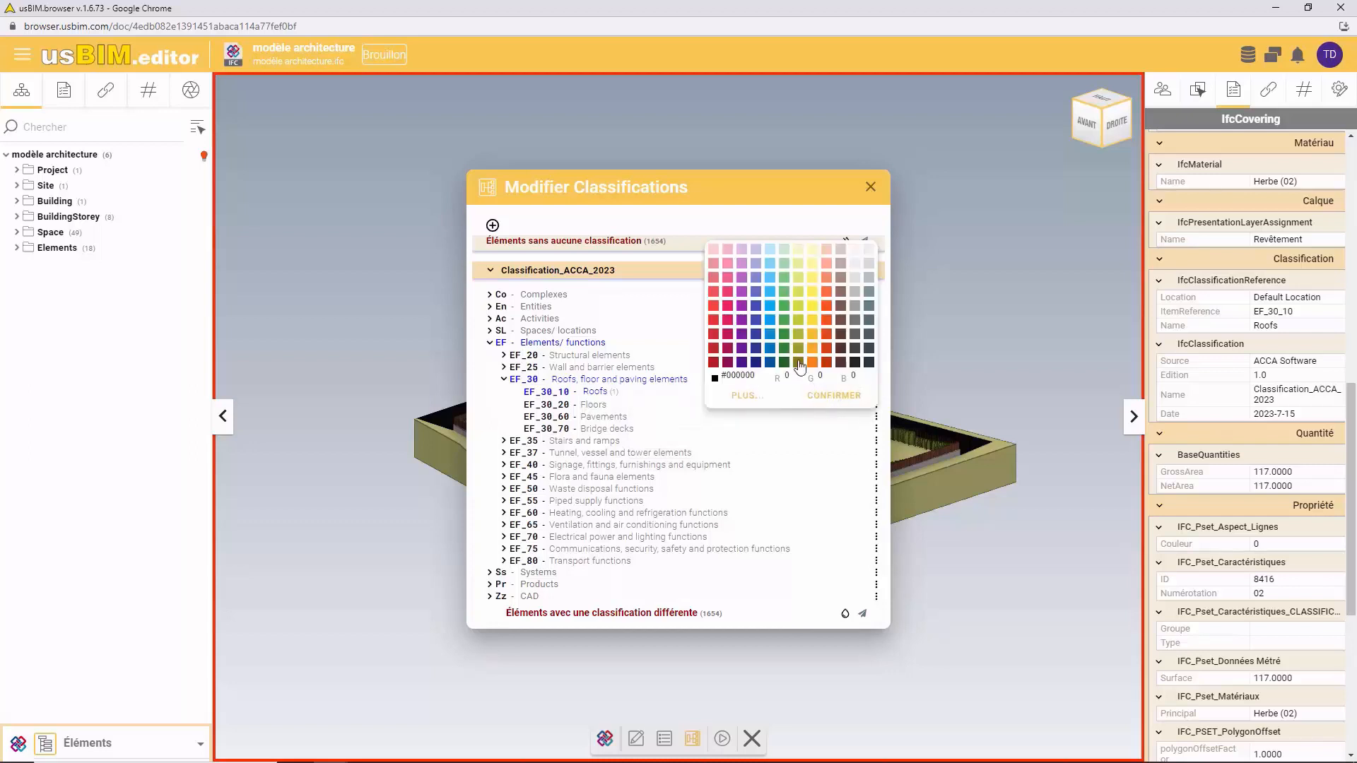
pyautogui.click(771, 307)
pyautogui.click(825, 397)
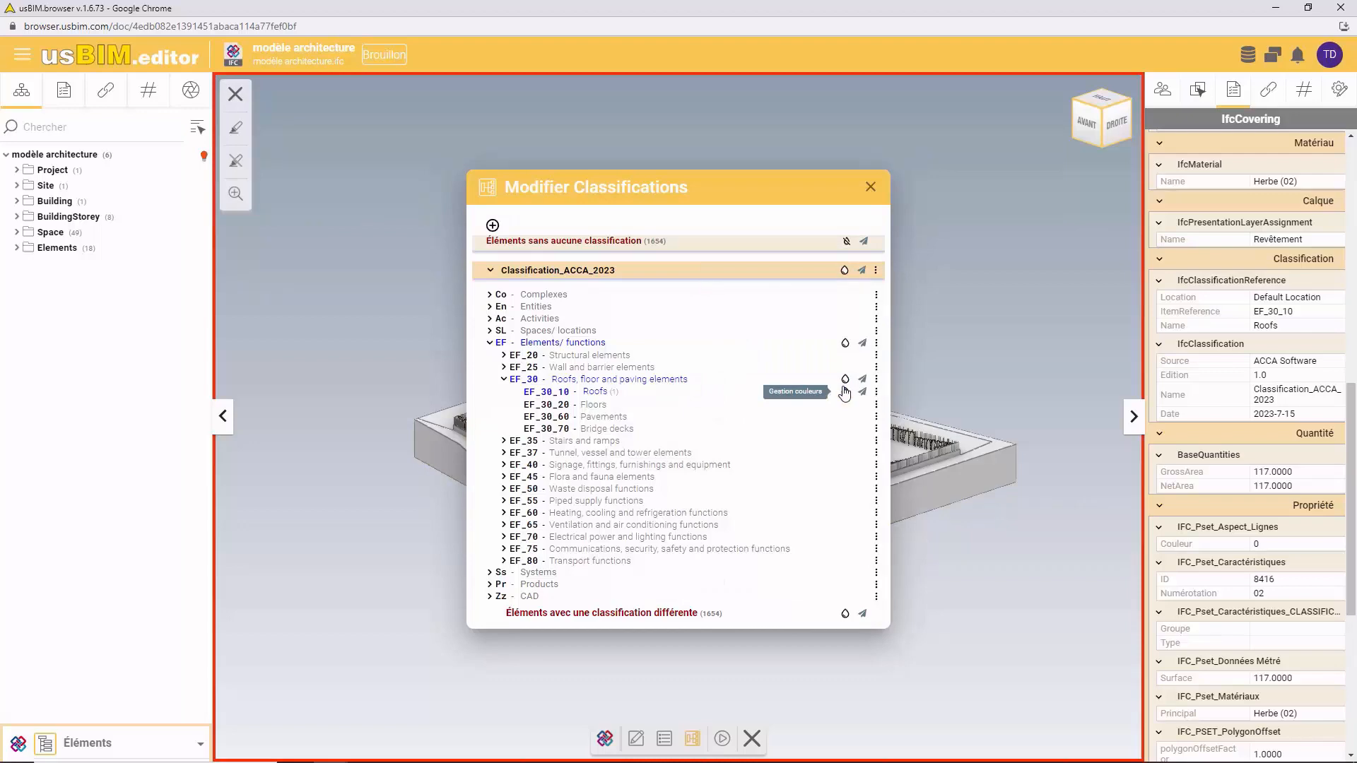
# Locate the EF_30_10 Roofs entities in the scene, clear the selection and move the classification dialog off the roof
pyautogui.click(862, 393)
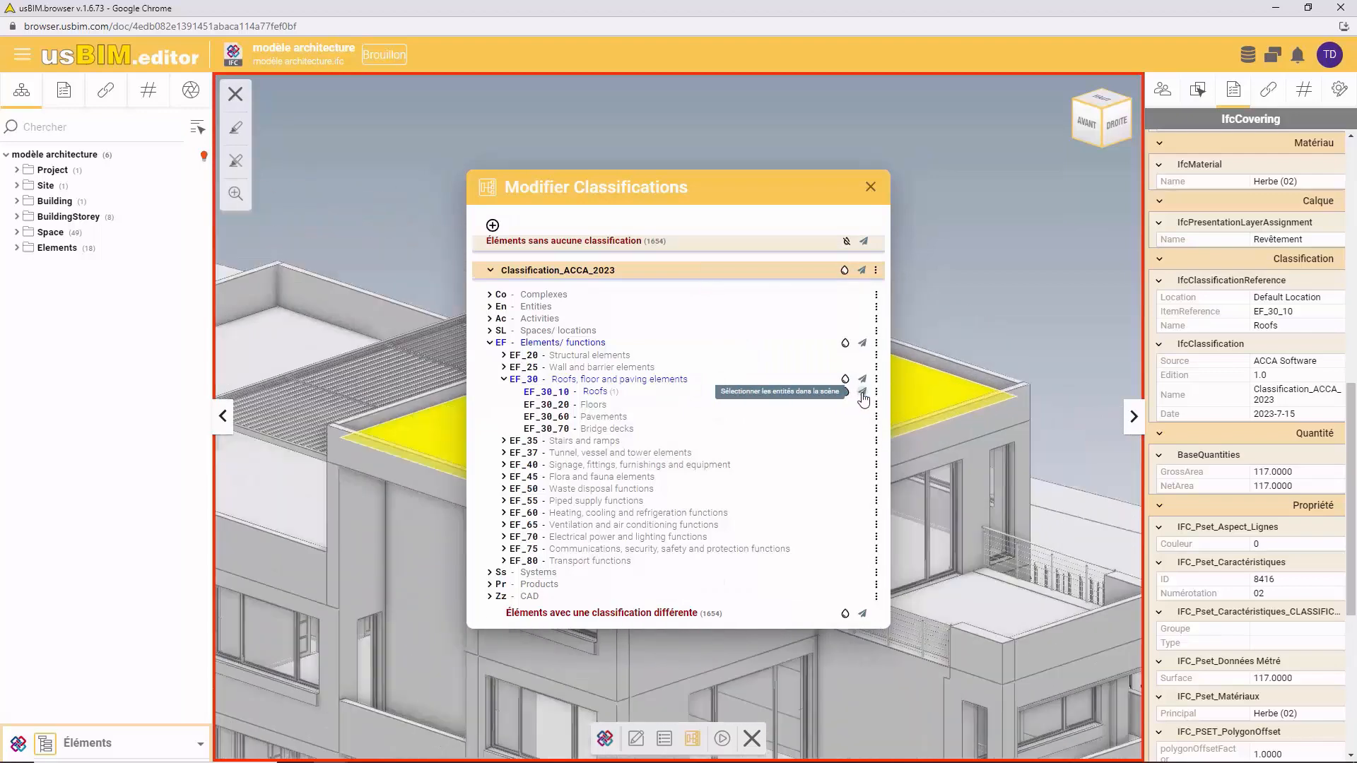
pyautogui.click(996, 270)
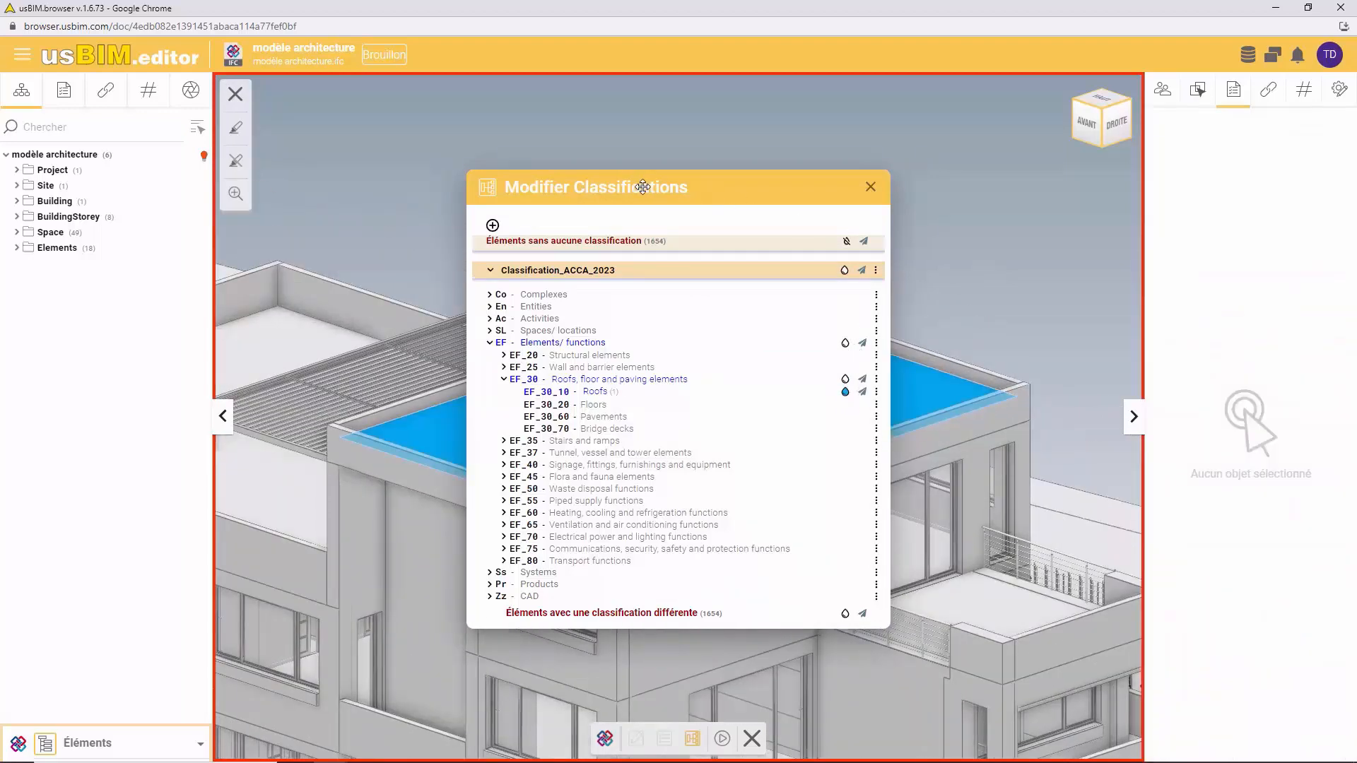
pyautogui.moveTo(623, 193); pyautogui.dragTo(1026, 227)
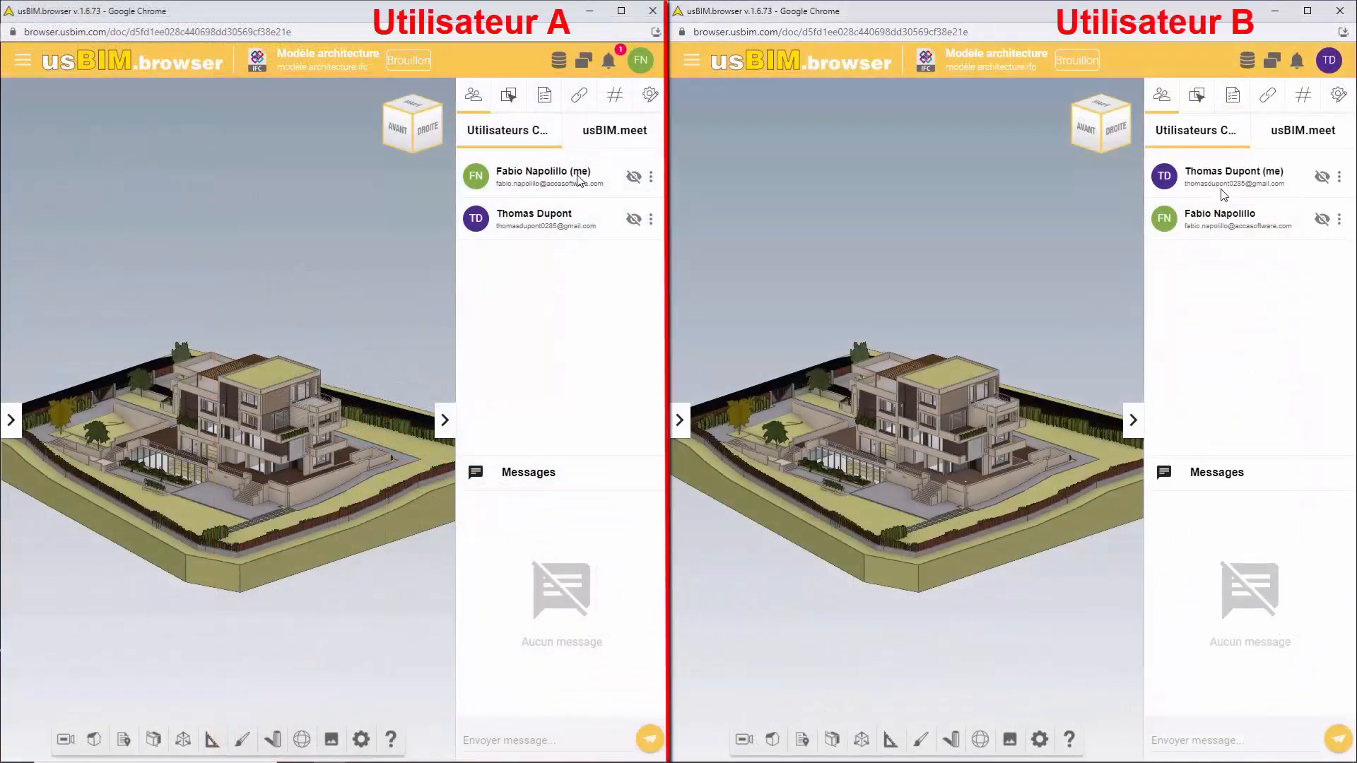
# View the notifications in user A's window and switch user B's window to usBIM.editor
pyautogui.click(608, 60)
pyautogui.click(691, 60)
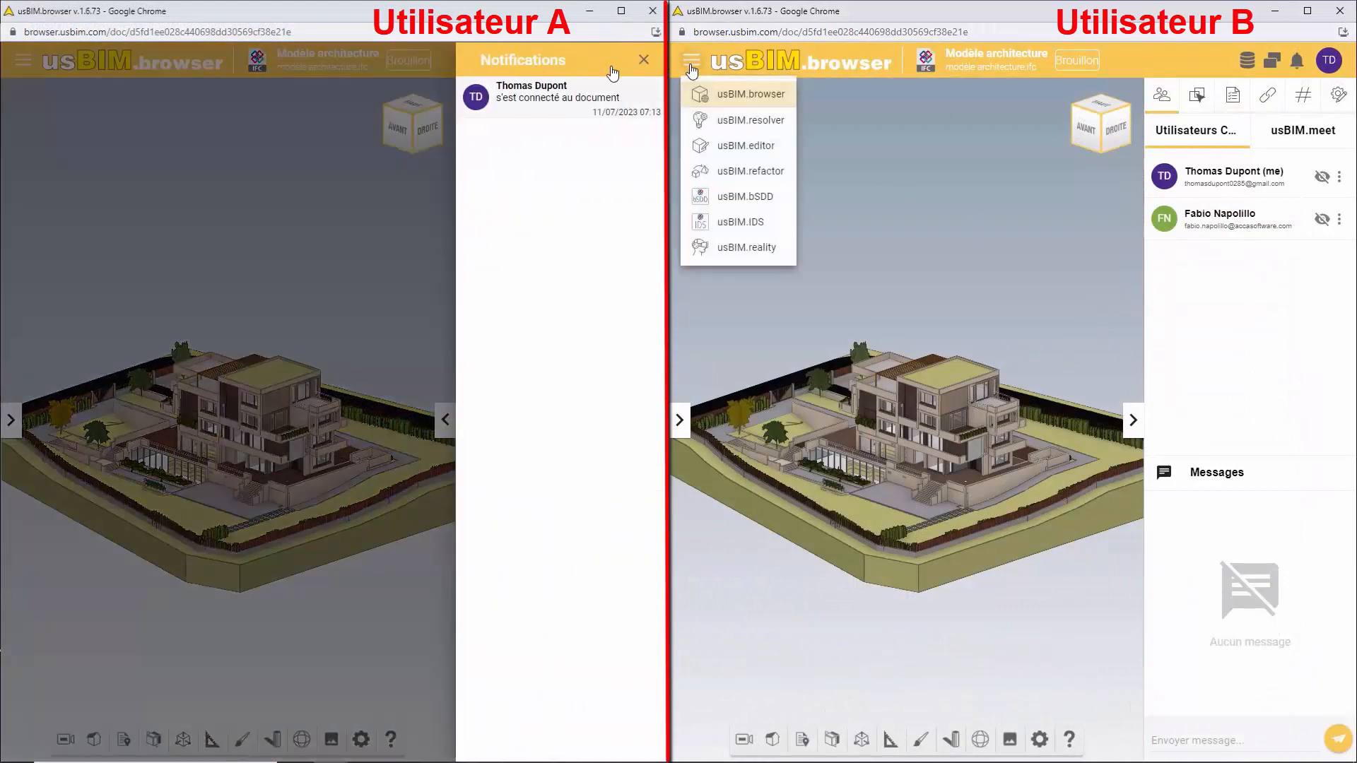
pyautogui.click(737, 146)
pyautogui.click(639, 59)
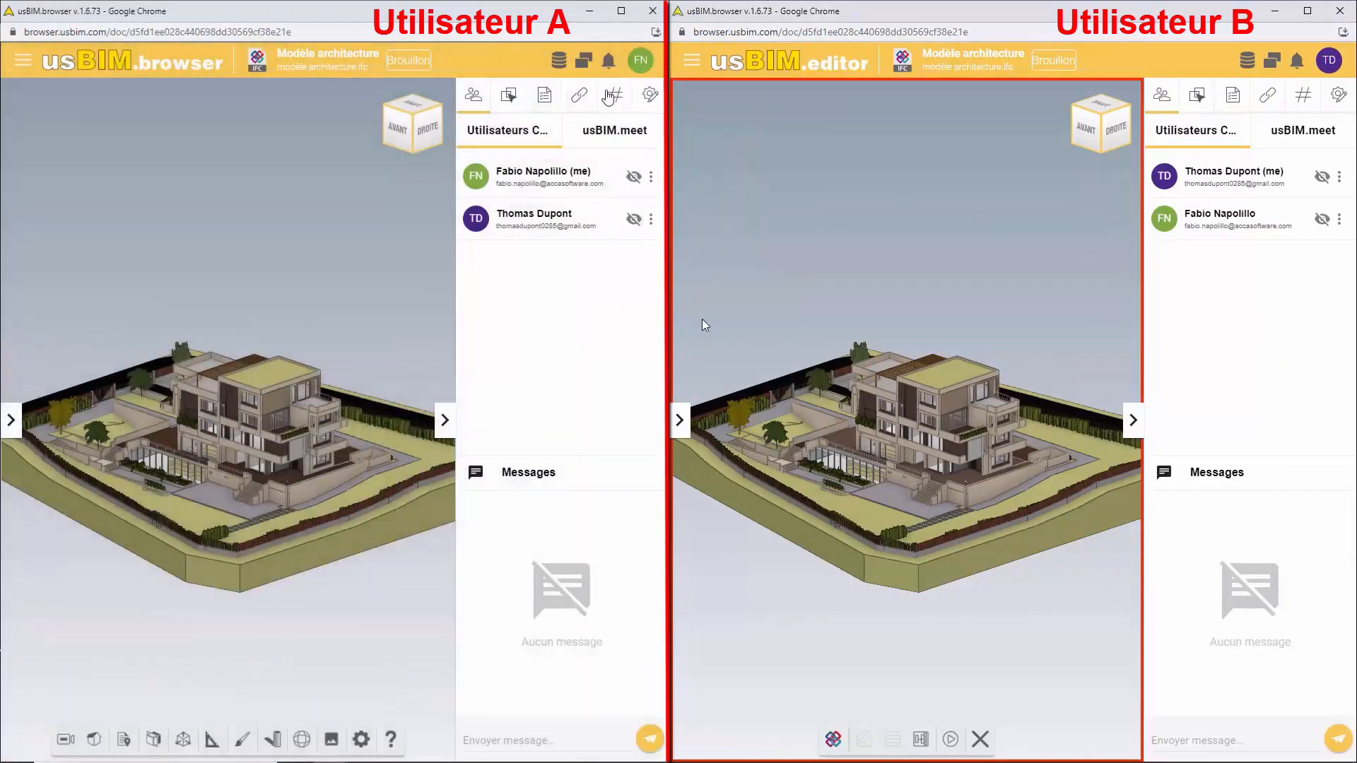
# Show the model tree with Elements expanded in both users' windows and hide their connected-users panels
pyautogui.click(10, 419)
pyautogui.click(1133, 420)
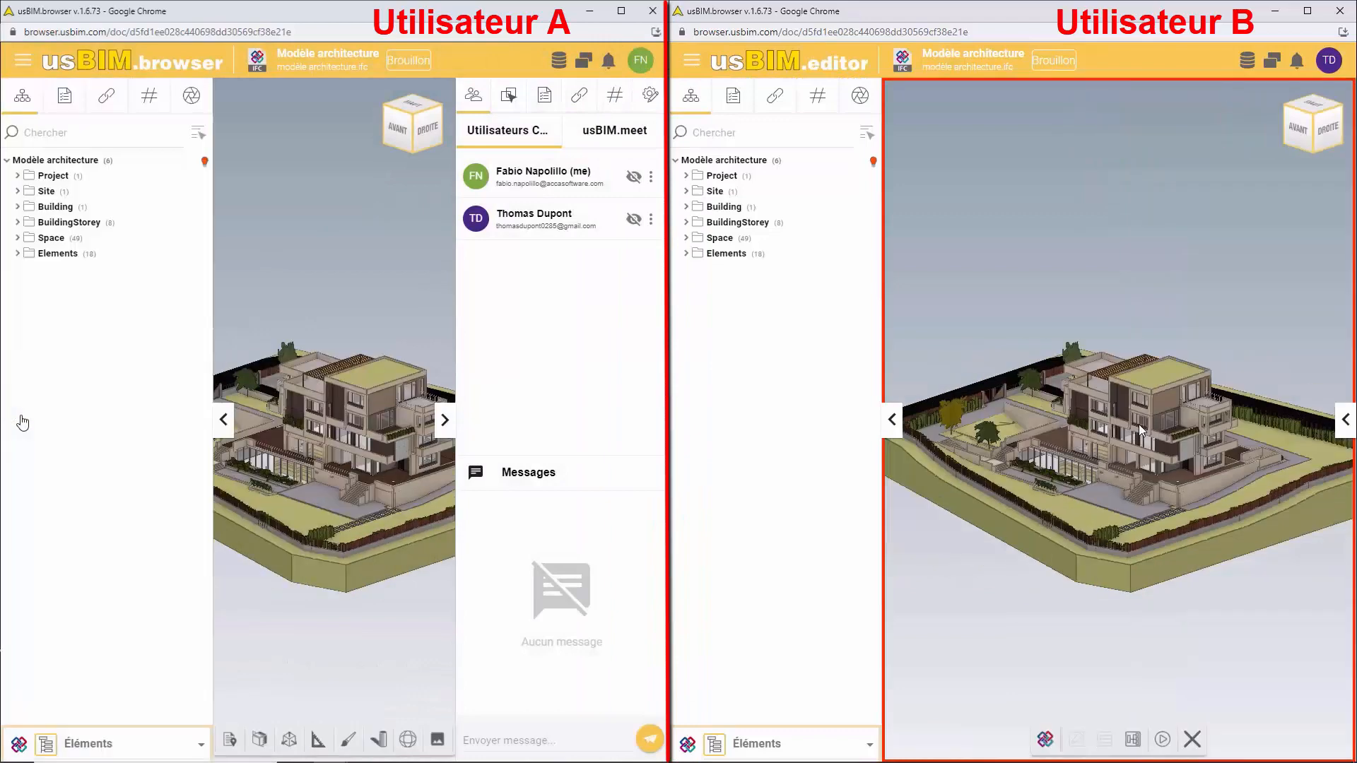
pyautogui.click(686, 253)
pyautogui.click(445, 419)
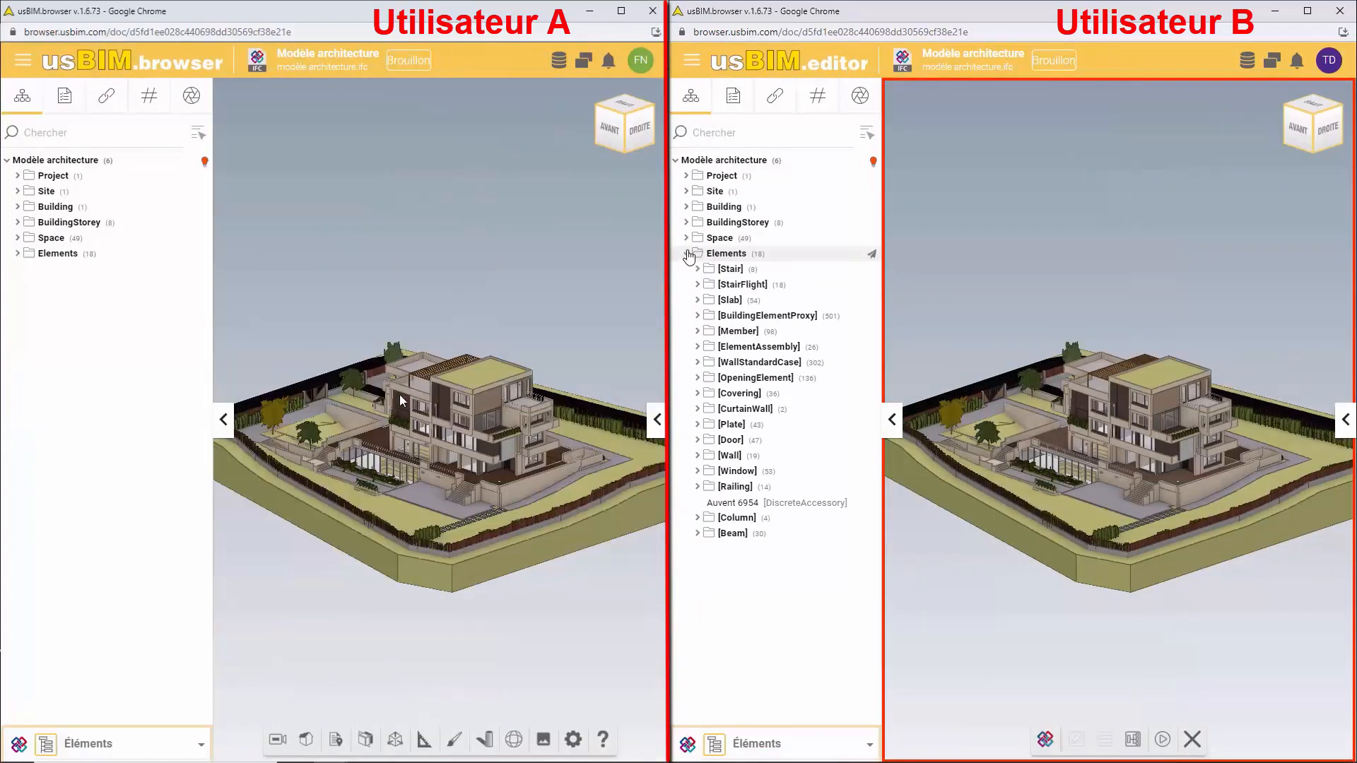
pyautogui.click(18, 254)
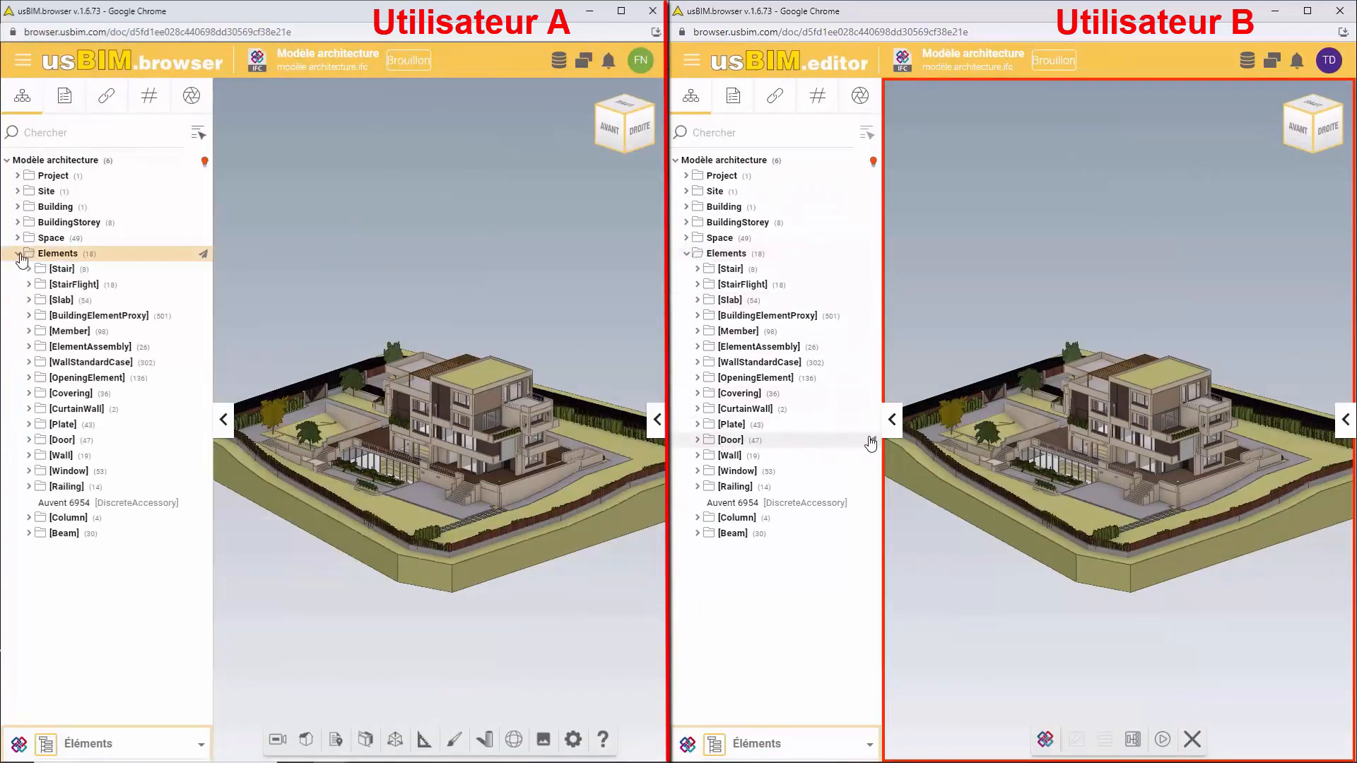
# Select all Door elements in user B's window and all WallStandardCase elements in user A's window
pyautogui.click(873, 440)
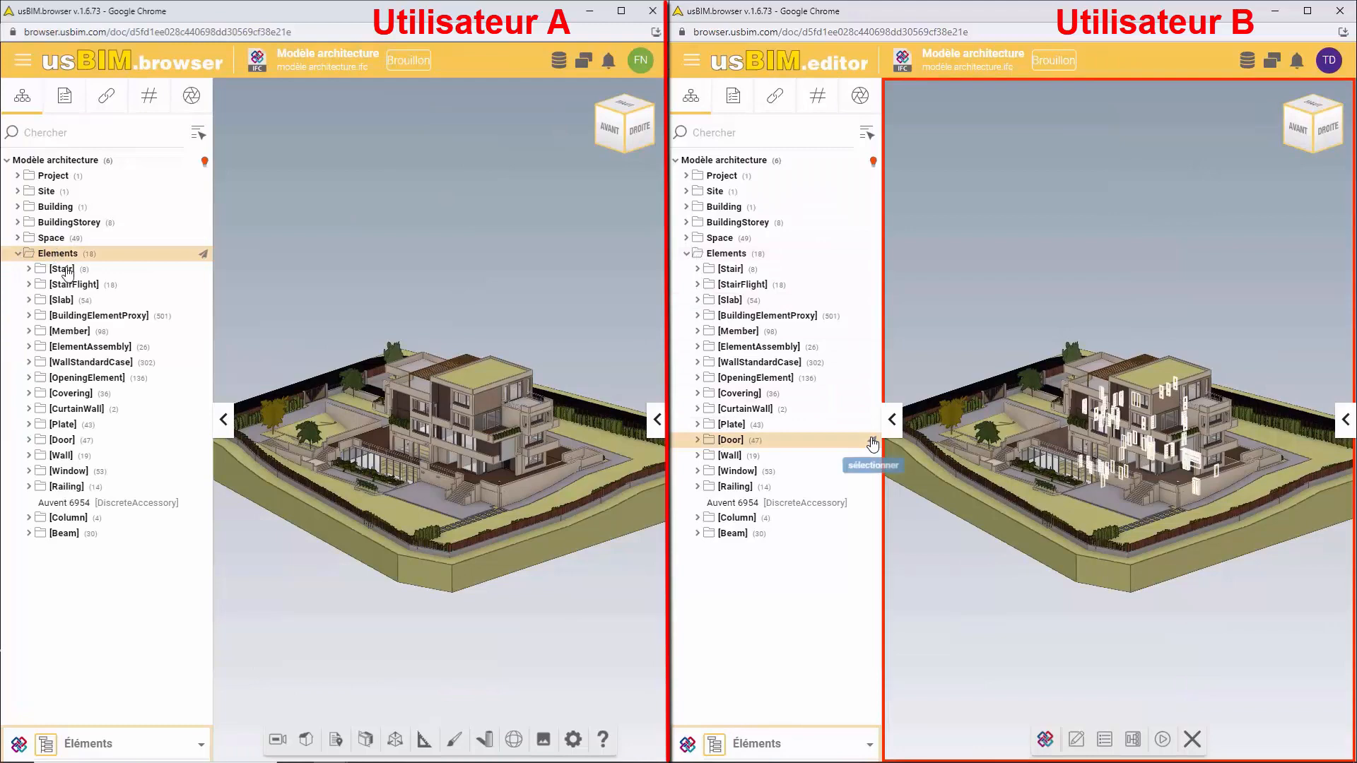
pyautogui.click(50, 363)
pyautogui.click(189, 363)
# Open the property editing for the selected doors in user B's window, and switch user A's window to usBIM.editor
pyautogui.click(1101, 739)
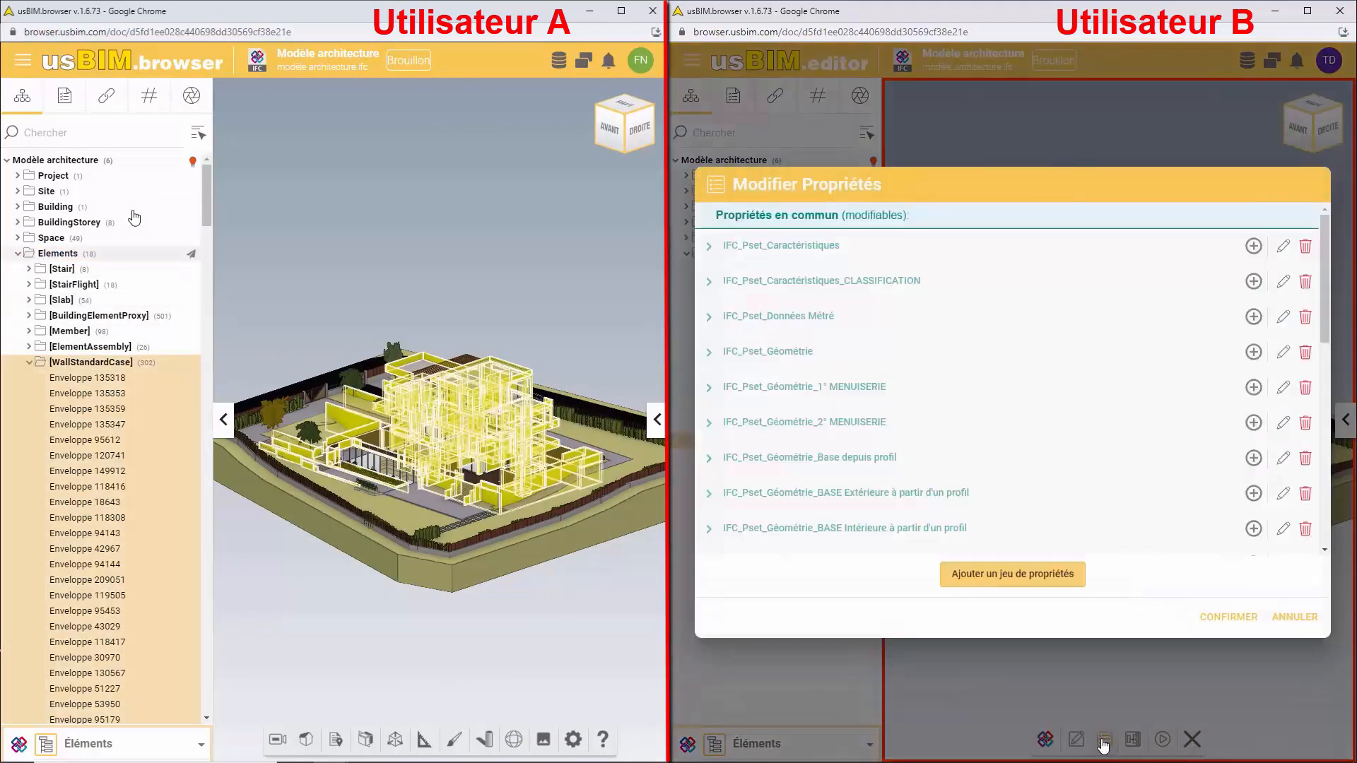
pyautogui.click(23, 62)
pyautogui.click(74, 148)
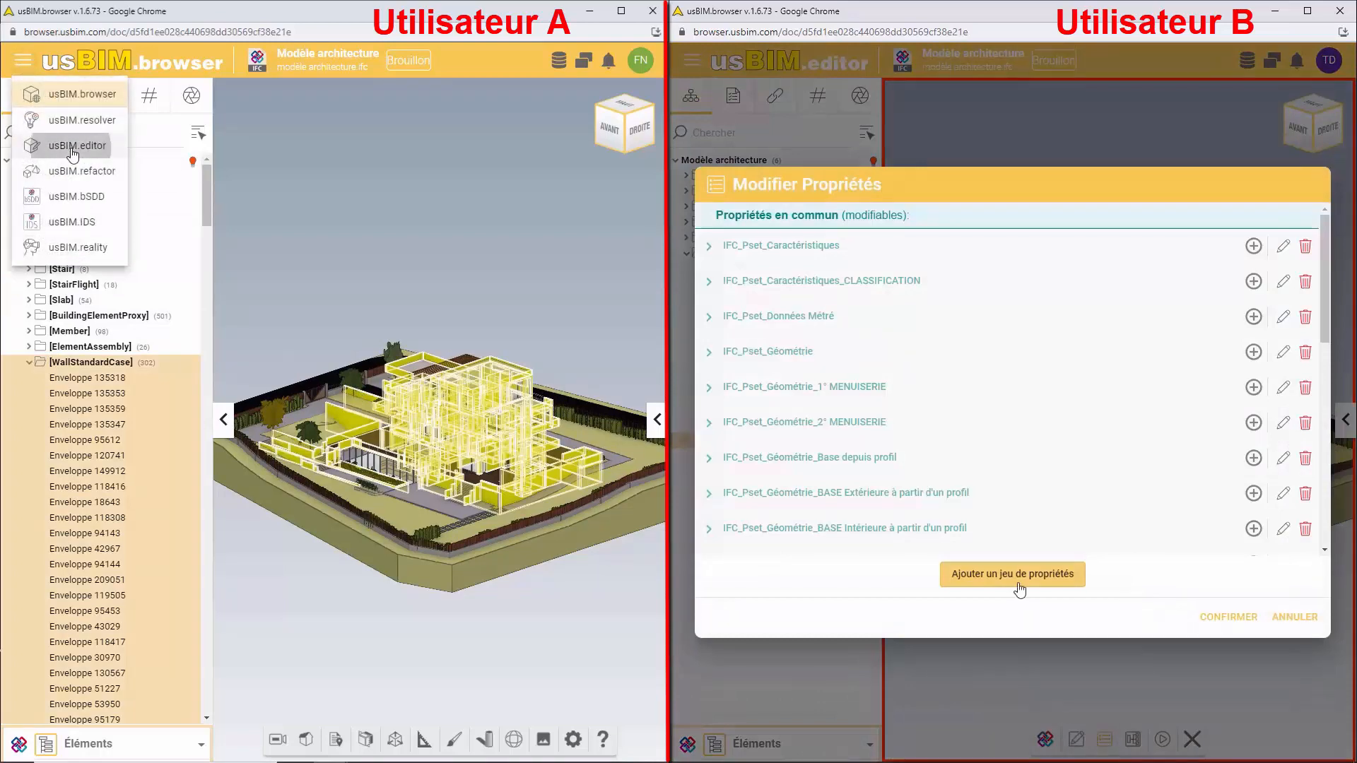
# Add a property set named "Nouvelles propriétés" to the doors in user B's window, and open the selected walls' attribute editing in user A's window
pyautogui.click(1017, 587)
pyautogui.click(953, 338)
pyautogui.write('Nouvelles propriétés')
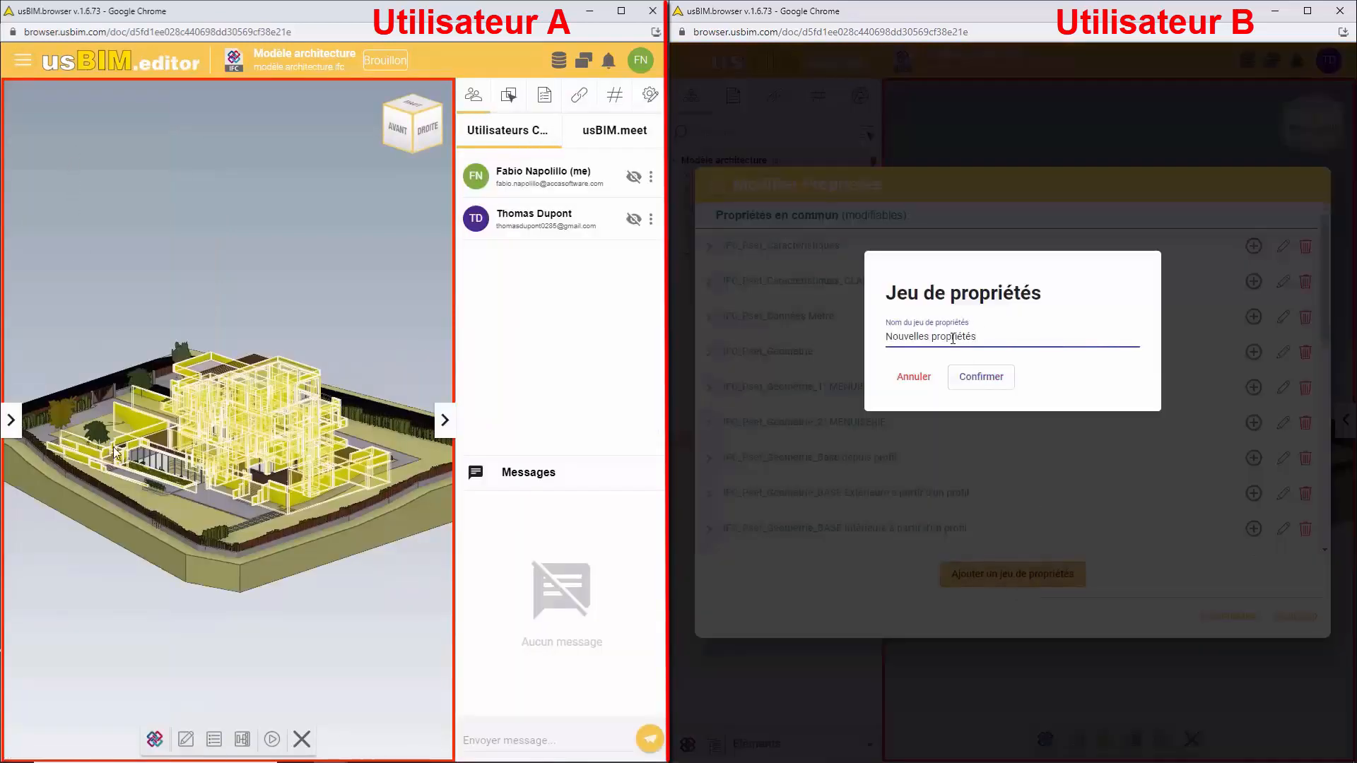
pyautogui.click(182, 739)
pyautogui.click(982, 376)
# Start a property named "Ma propriété" of type Texte (IFCTEXT) in the "Nouvelles propriétés" set in user B's window
pyautogui.scroll(-6, 967, 382)
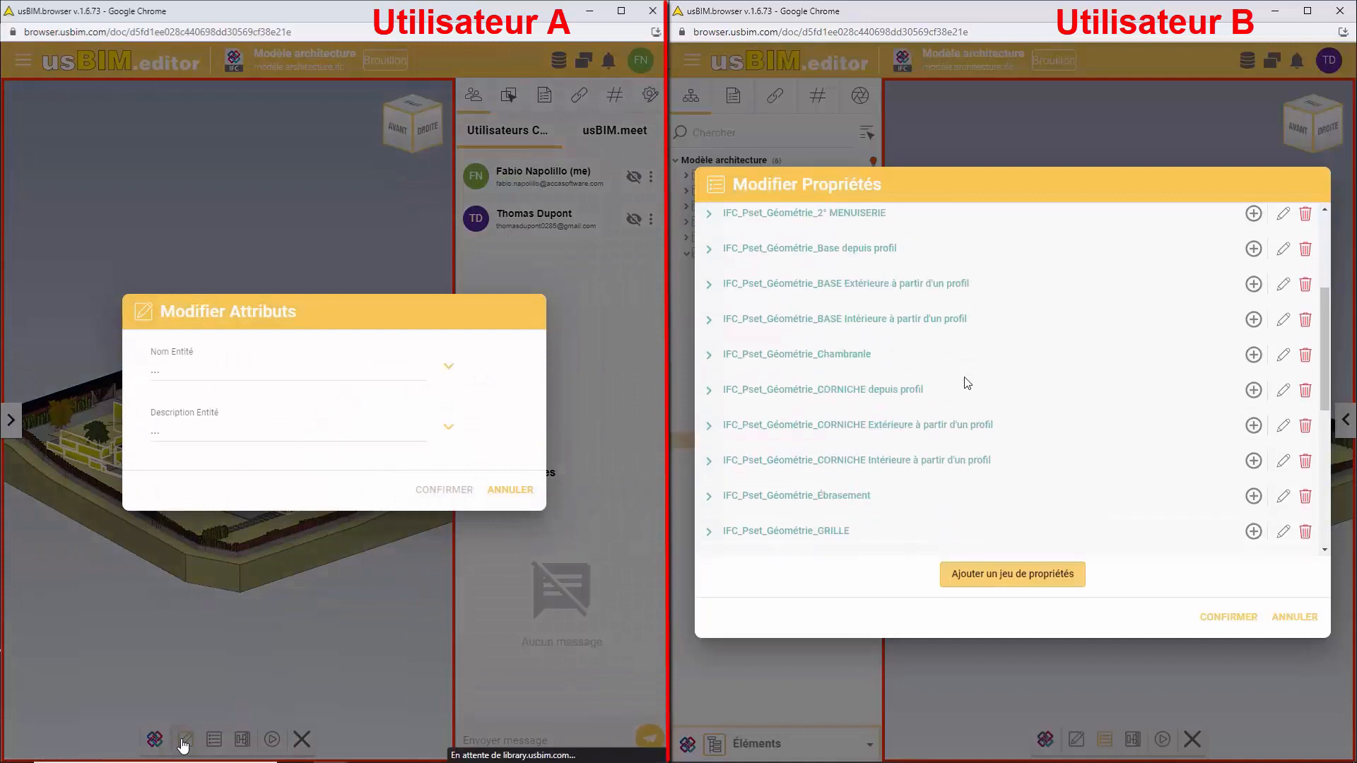
pyautogui.scroll(-2, 967, 383)
pyautogui.click(448, 369)
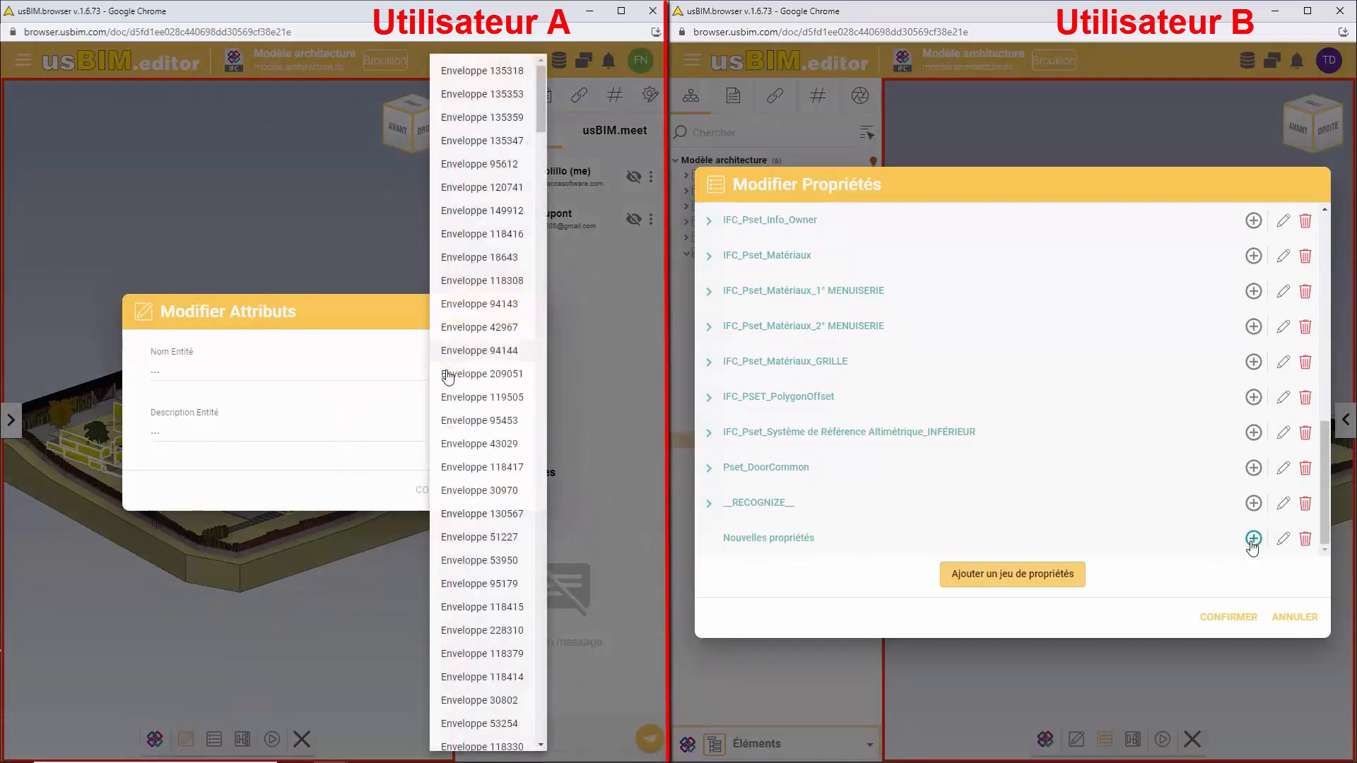
pyautogui.click(1254, 539)
pyautogui.click(805, 336)
pyautogui.write('Ma propriété')
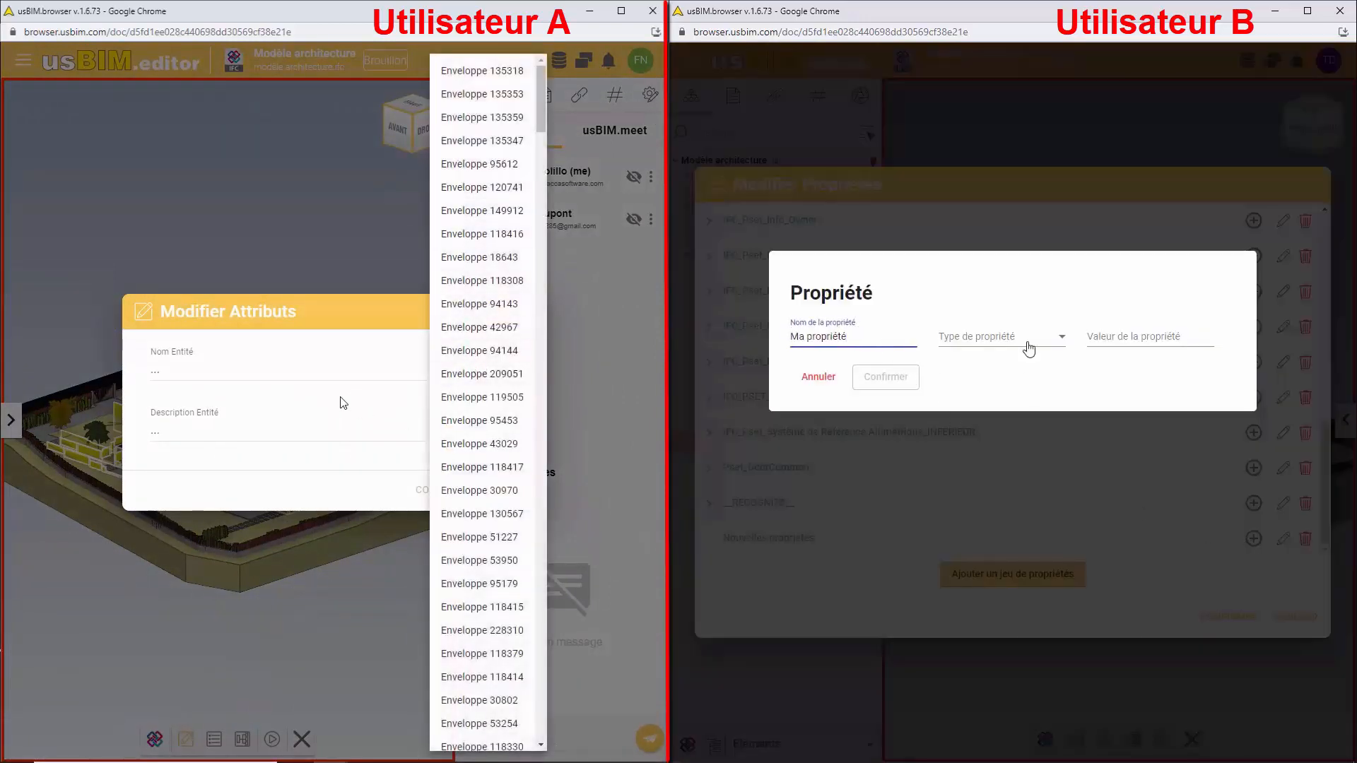
pyautogui.click(1049, 343)
pyautogui.click(1053, 354)
# Set the walls' entity name to "Enveloppe Béton 400" in user A's window and the property's value to "valeur personnalisée" in user B's window
pyautogui.click(259, 377)
pyautogui.moveTo(239, 372); pyautogui.dragTo(129, 378)
pyautogui.click(1123, 338)
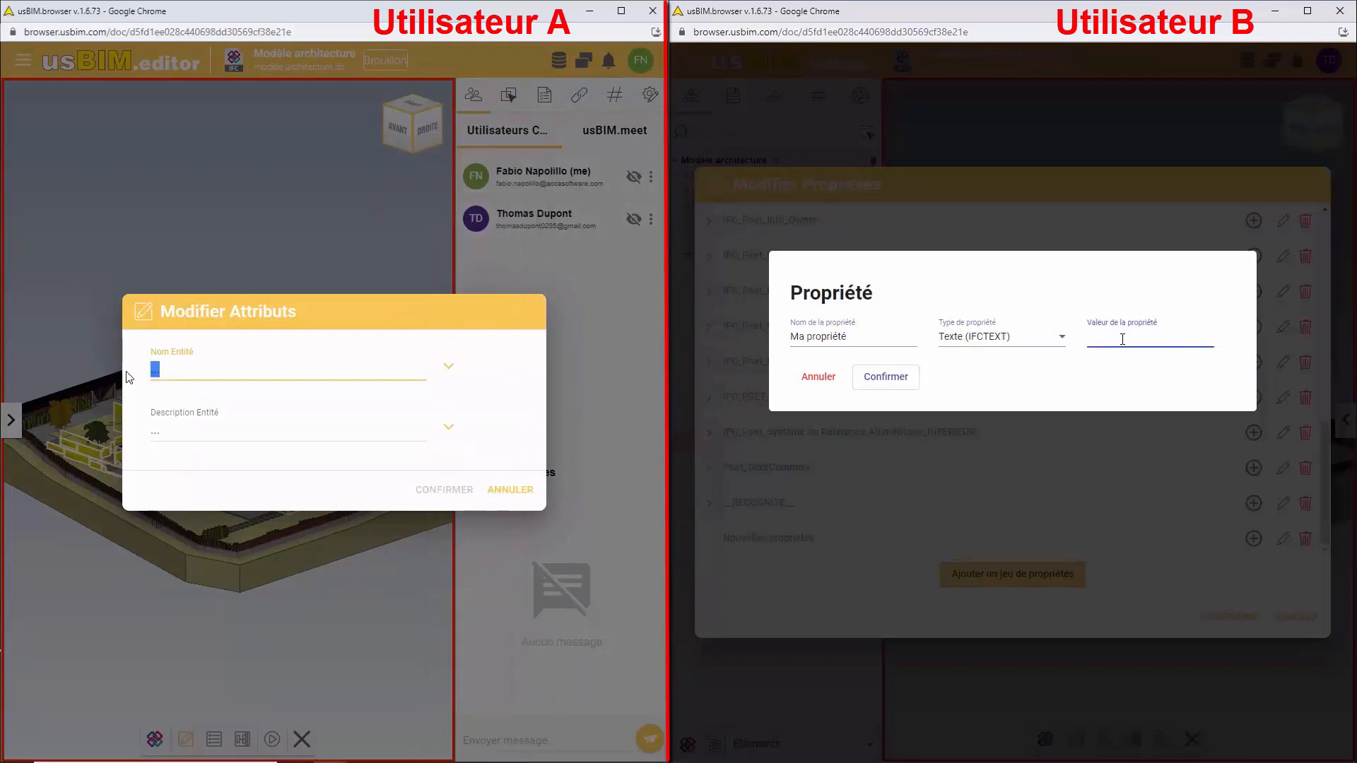
pyautogui.hotkey('ctrl', 'v')
pyautogui.hotkey('ctrl', 'v')
# Set the walls' entity description to "Mur en béton 400 T7" in user A's window, and apply the property and attribute edits in both windows
pyautogui.click(171, 433)
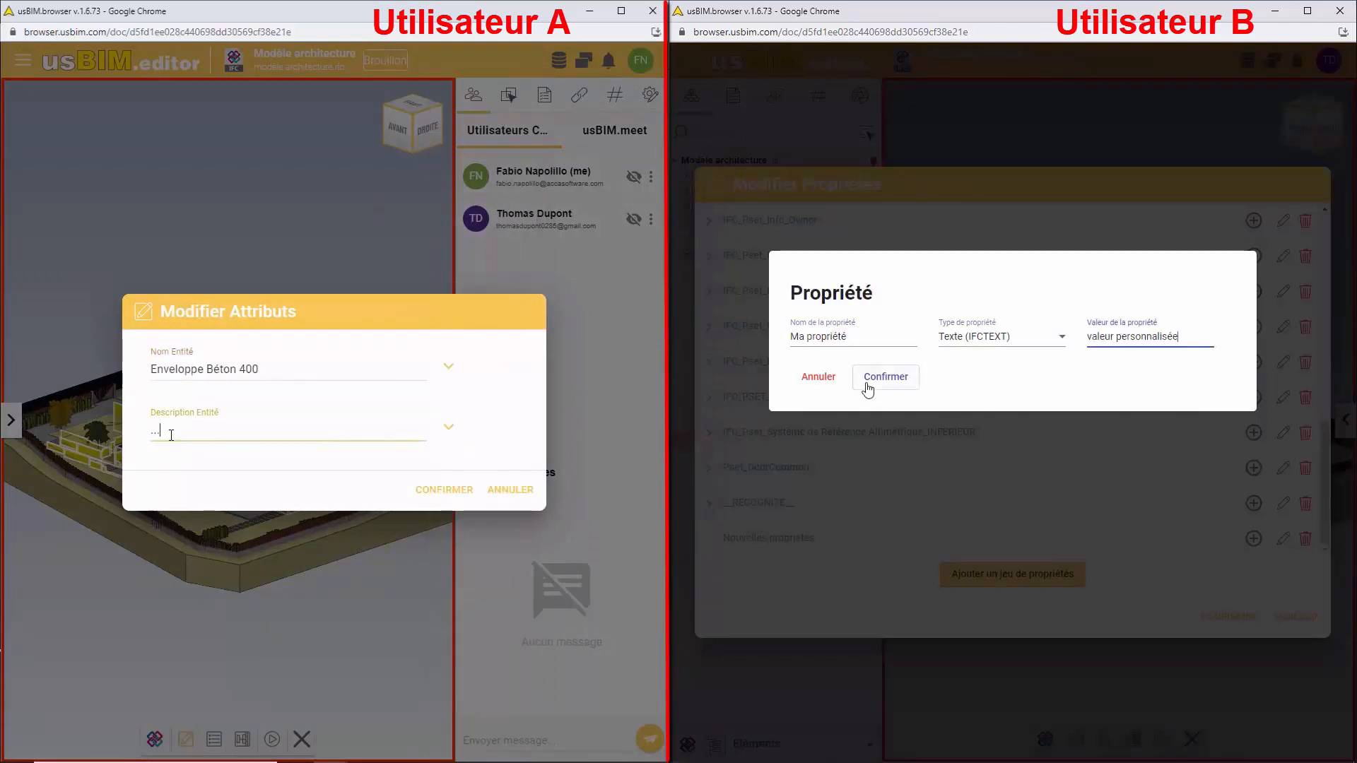
pyautogui.click(869, 381)
pyautogui.write('Mur en béton 400 T7')
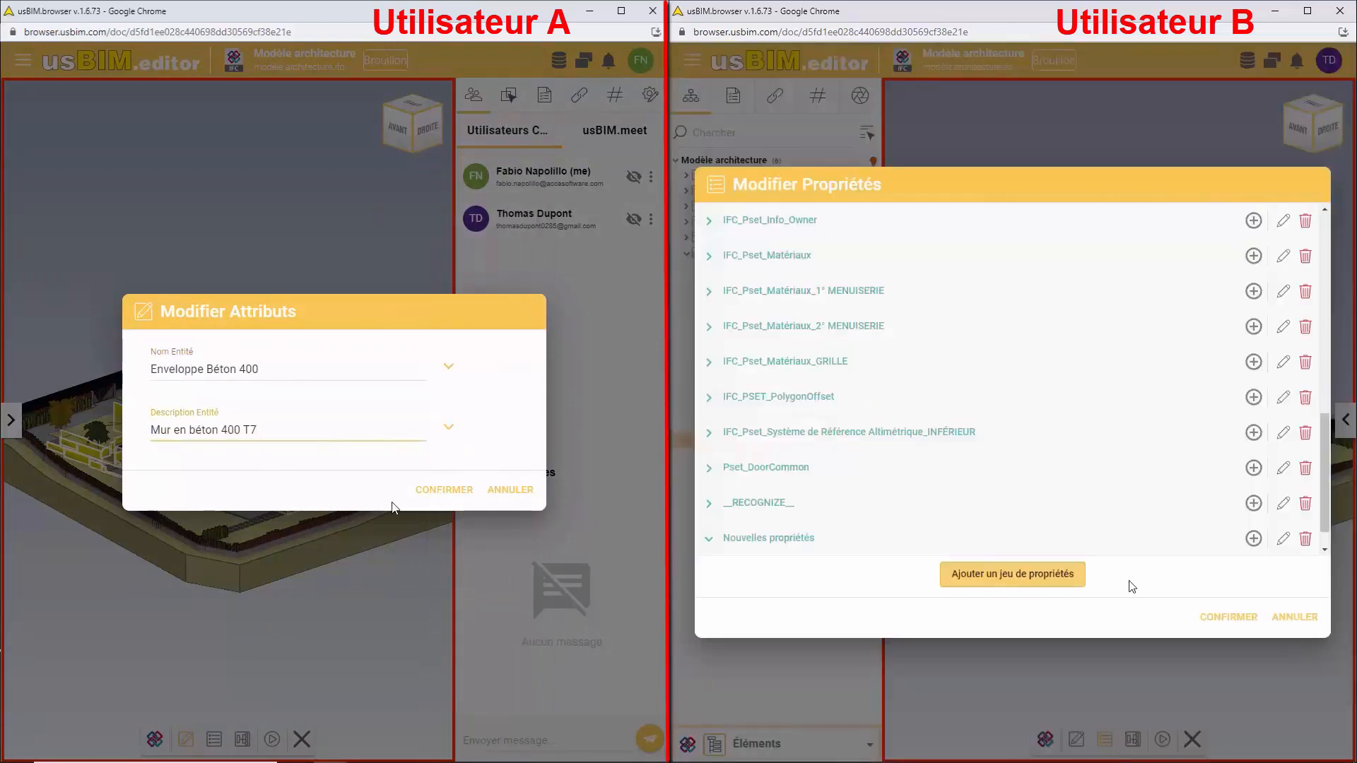
pyautogui.click(1210, 618)
pyautogui.click(448, 493)
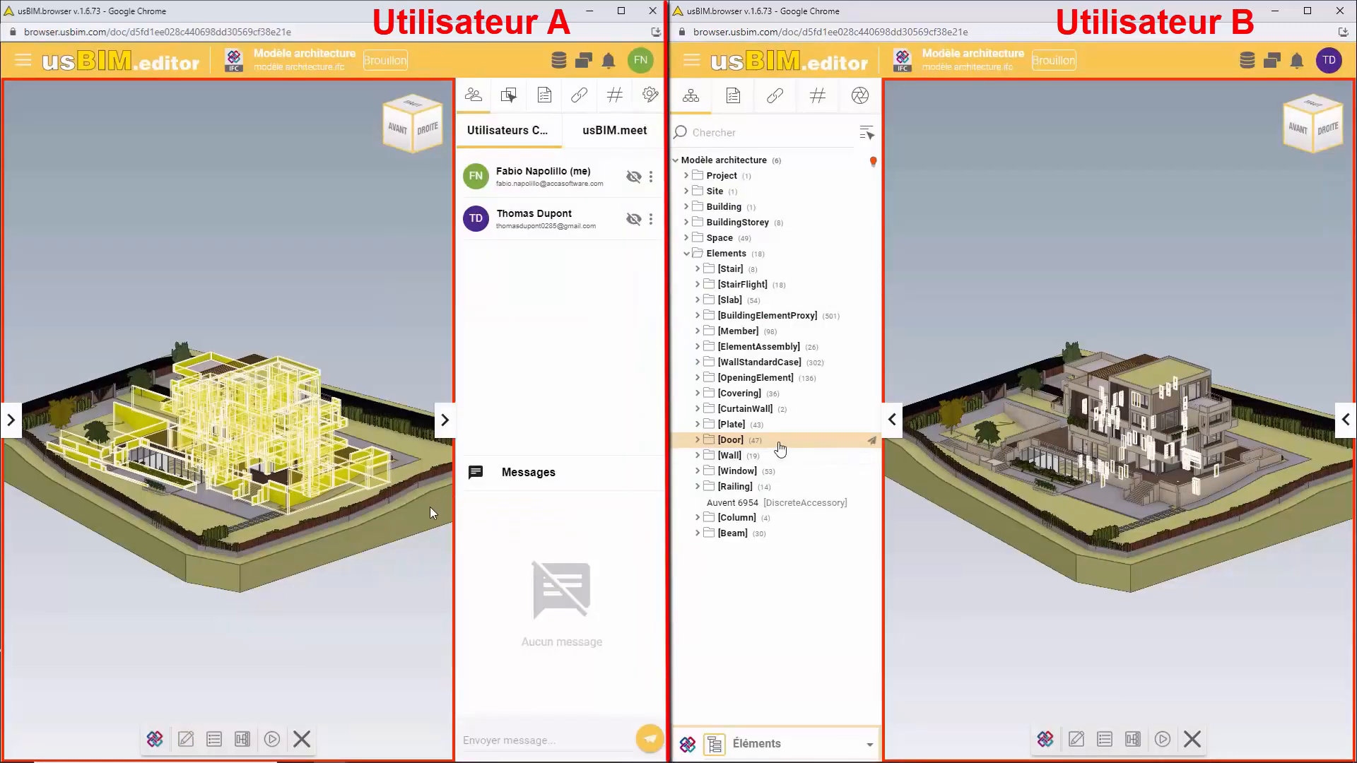
# Select only the door Porte 94155 in user B's window and only the curved garden wall at the front in user A's window
pyautogui.click(698, 439)
pyautogui.click(355, 588)
pyautogui.click(742, 455)
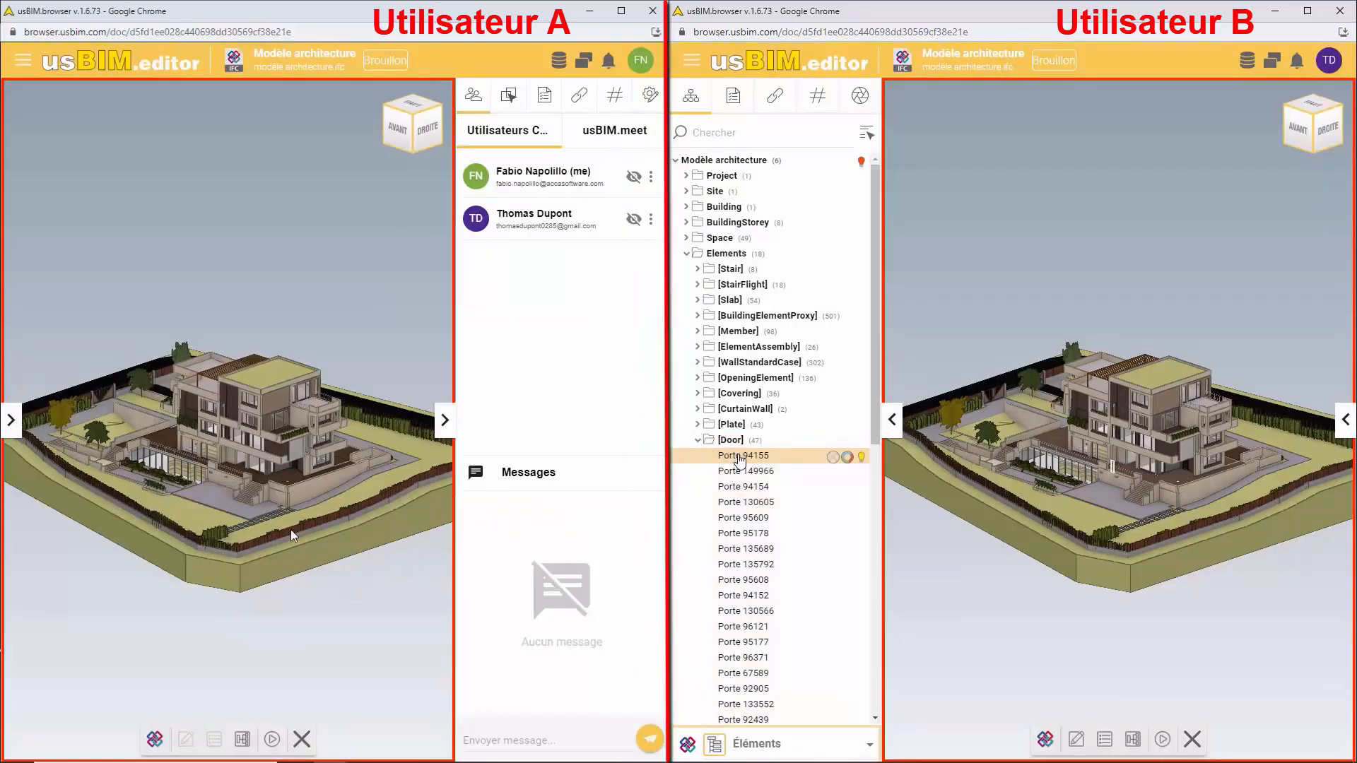
pyautogui.click(293, 496)
# Show the selected elements' properties in both users' windows and examine the door's "Nouvelles propriétés" set in user B's window
pyautogui.click(1343, 419)
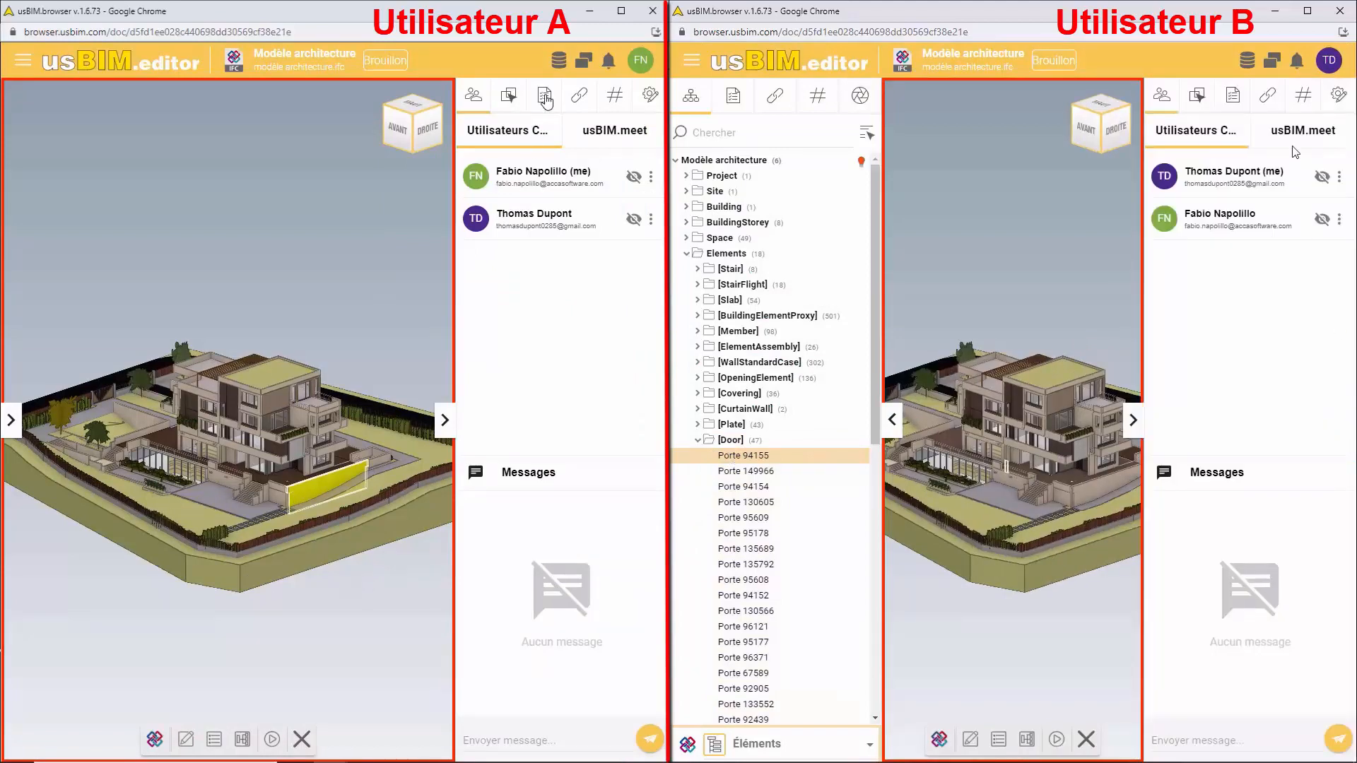
pyautogui.click(542, 94)
pyautogui.click(1233, 95)
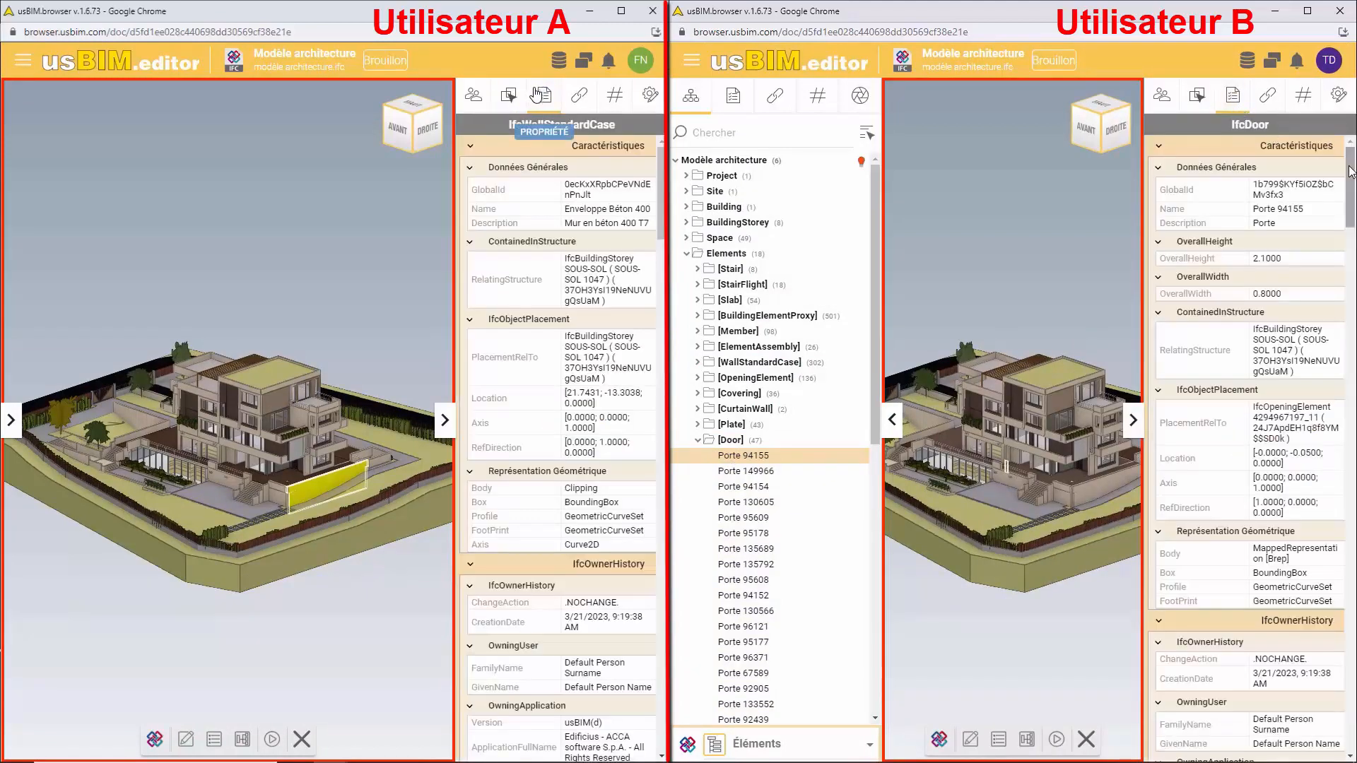
pyautogui.moveTo(1350, 186); pyautogui.dragTo(1348, 690)
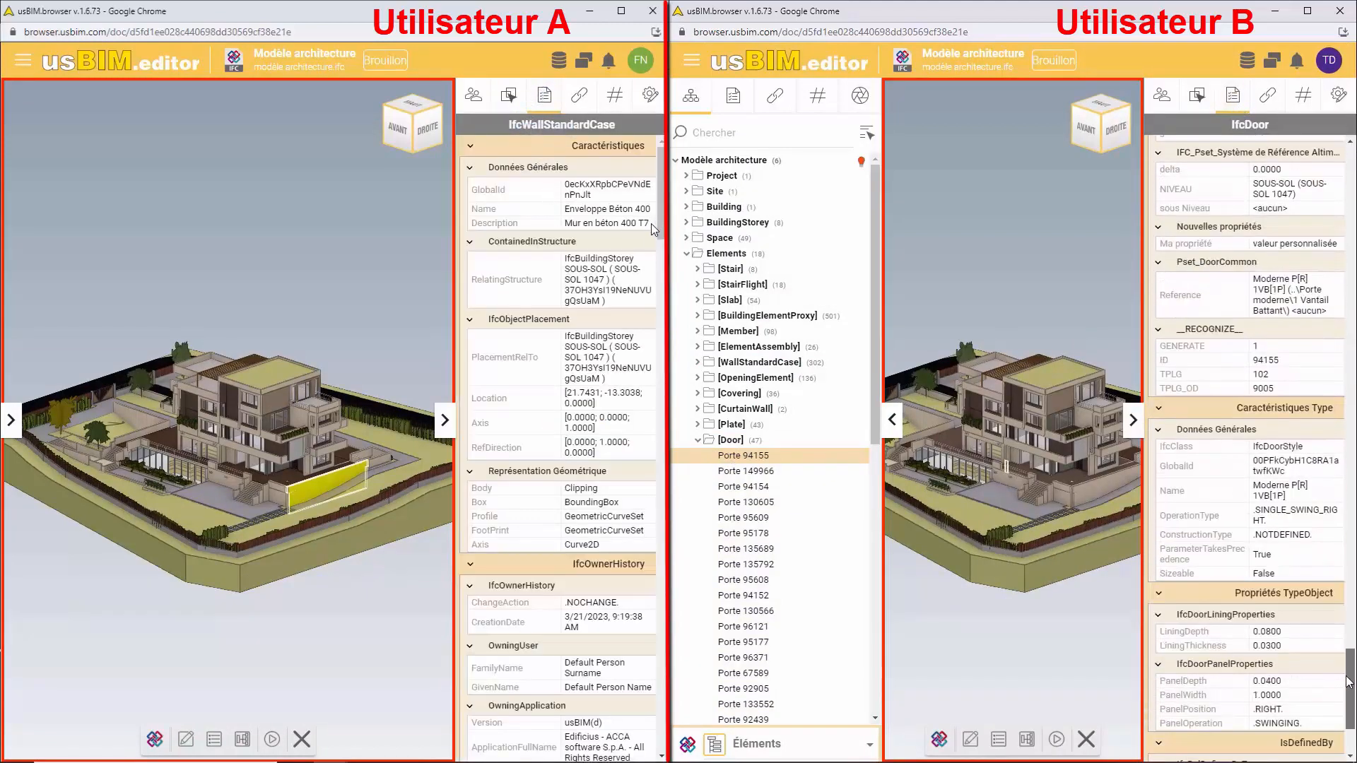